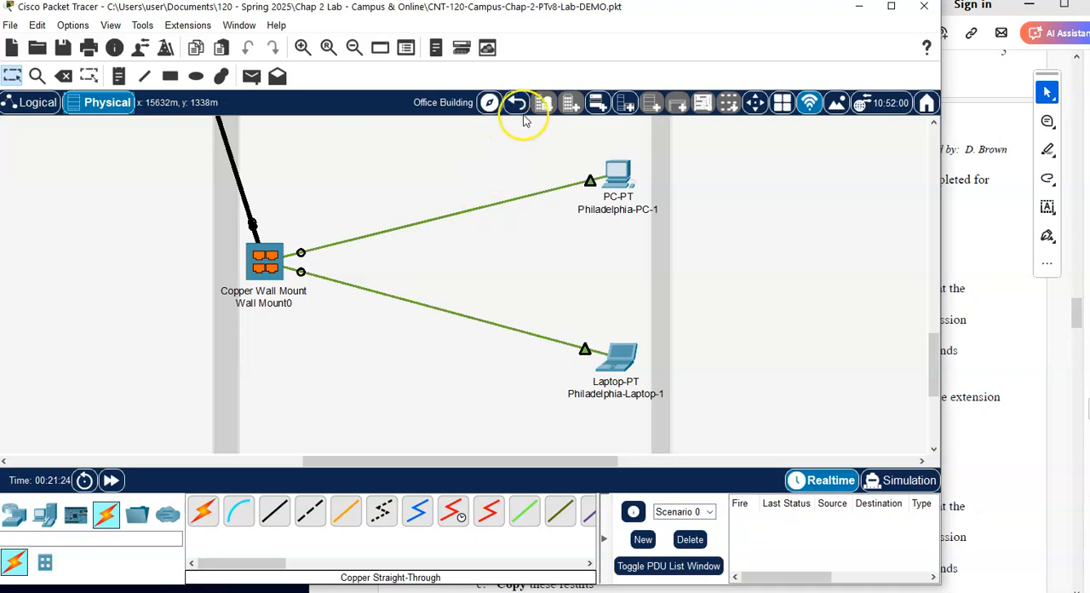
click(516, 102)
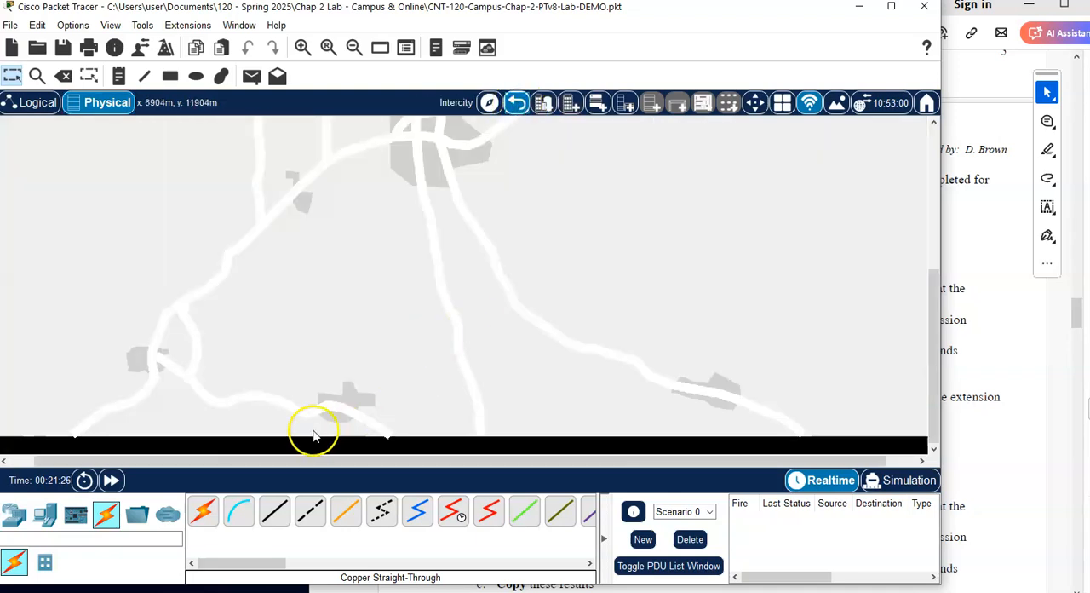
Step: Go from the Office Building out to the Intercity map and open the Corporate Office in Harrisburg City
drag(268, 463, 127, 468)
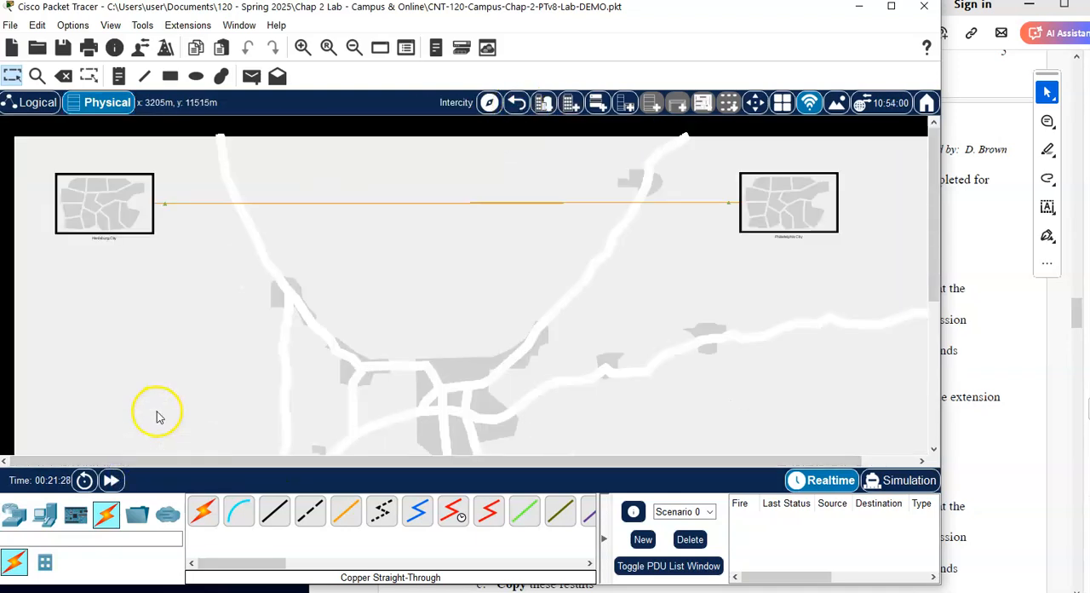
click(100, 209)
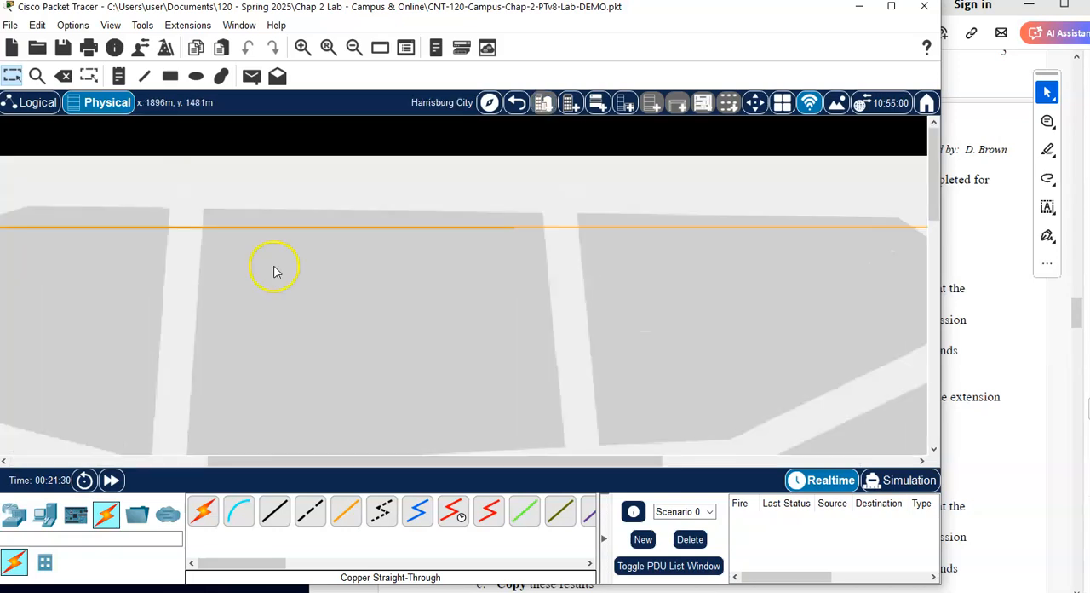
click(122, 460)
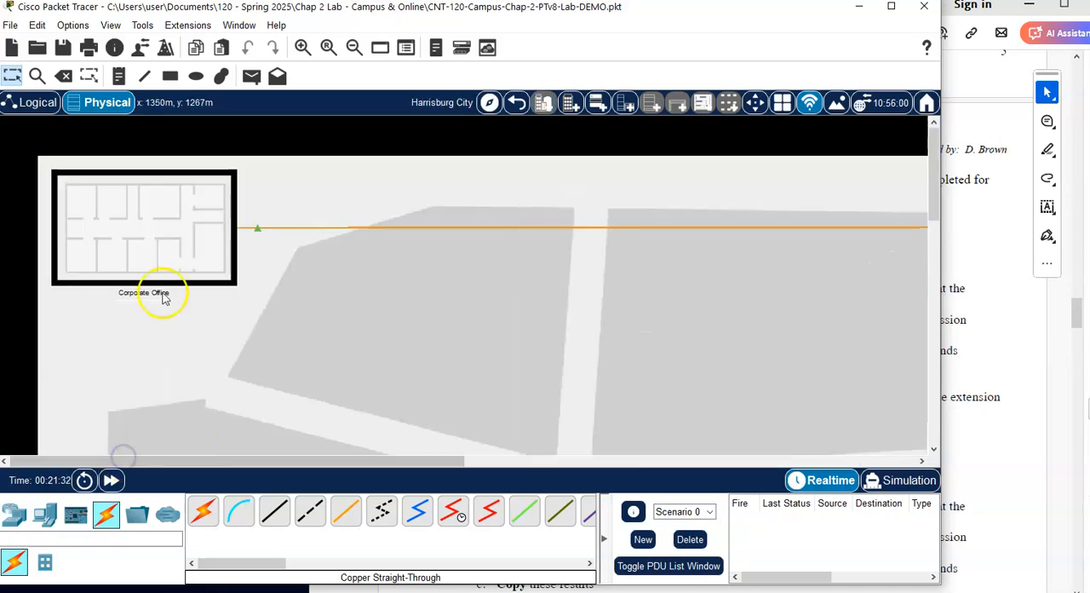
click(171, 217)
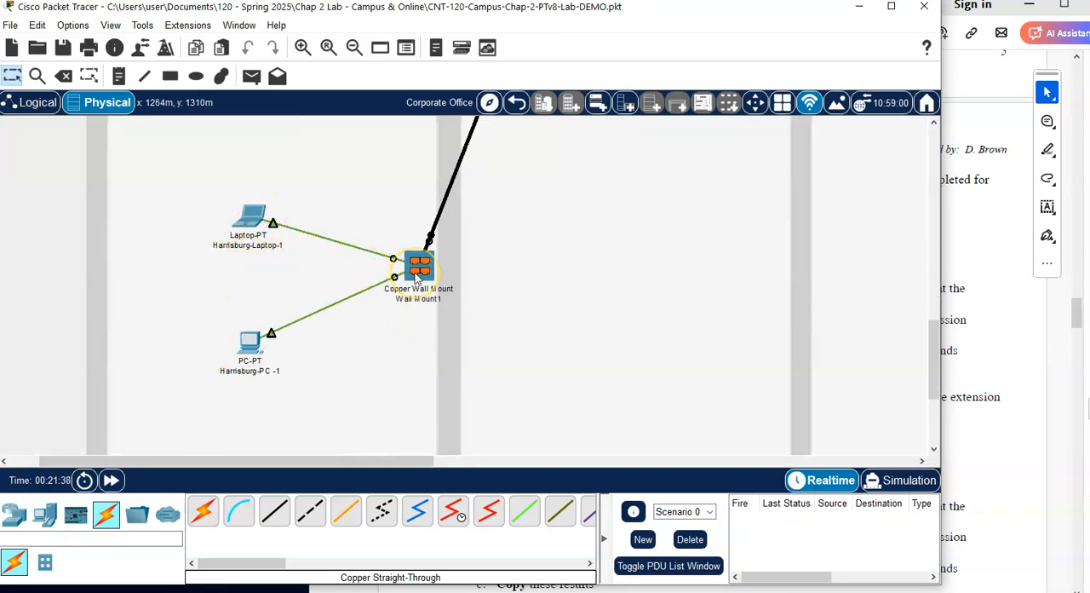
Step: Examine the cable run from Wall Mount1 to the Main Wiring Closet and the patch cables between Patch Panel1 and Harrisburg-Switch-1
mouse_move(436, 220)
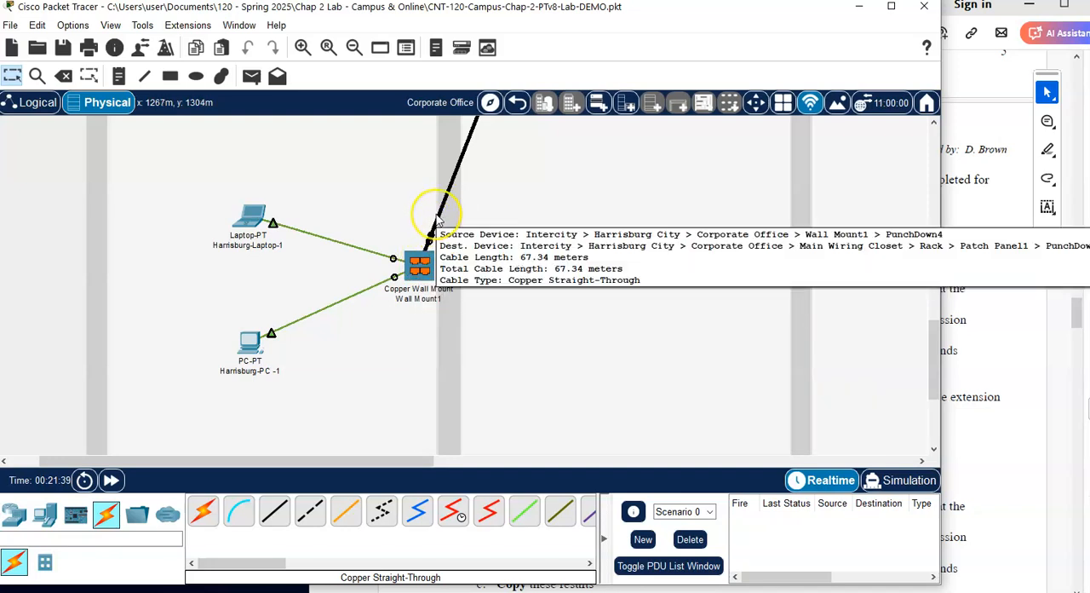
scroll(436, 217, up, 6)
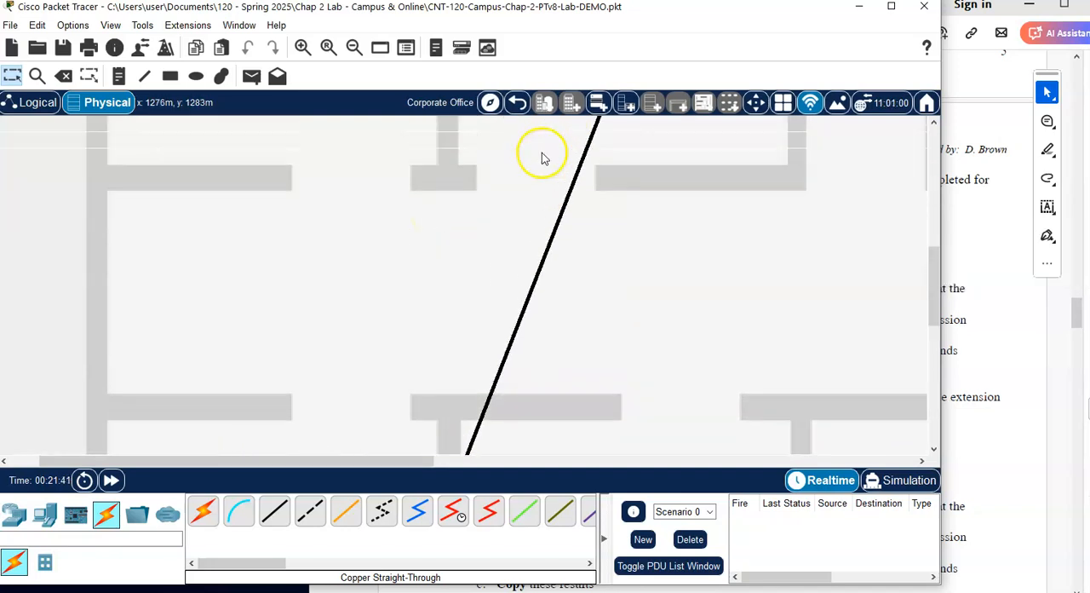
scroll(555, 250, up, 5)
click(681, 209)
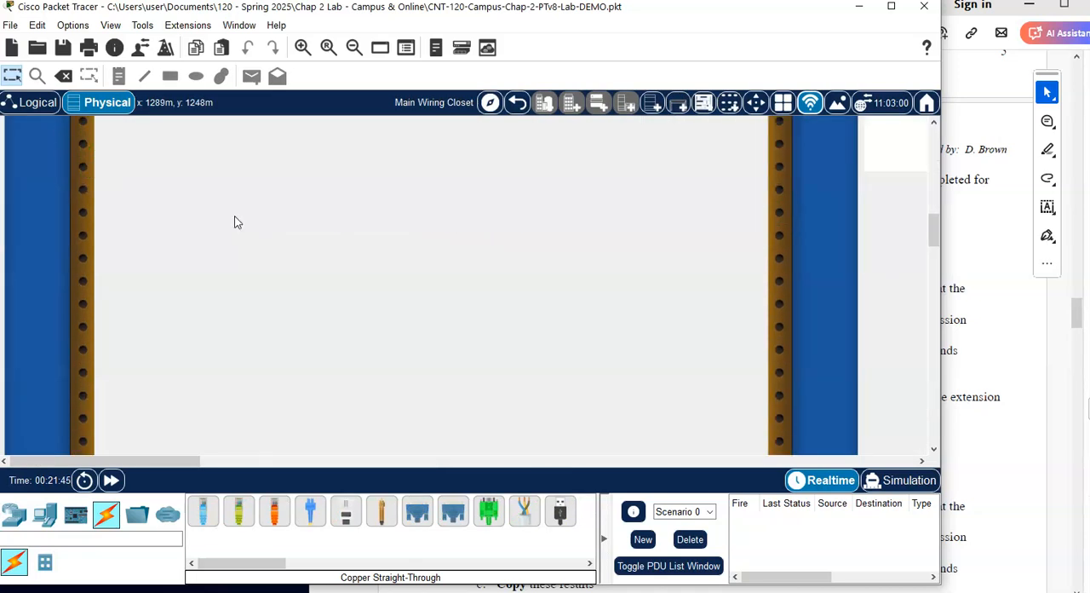
scroll(236, 221, up, 5)
click(101, 191)
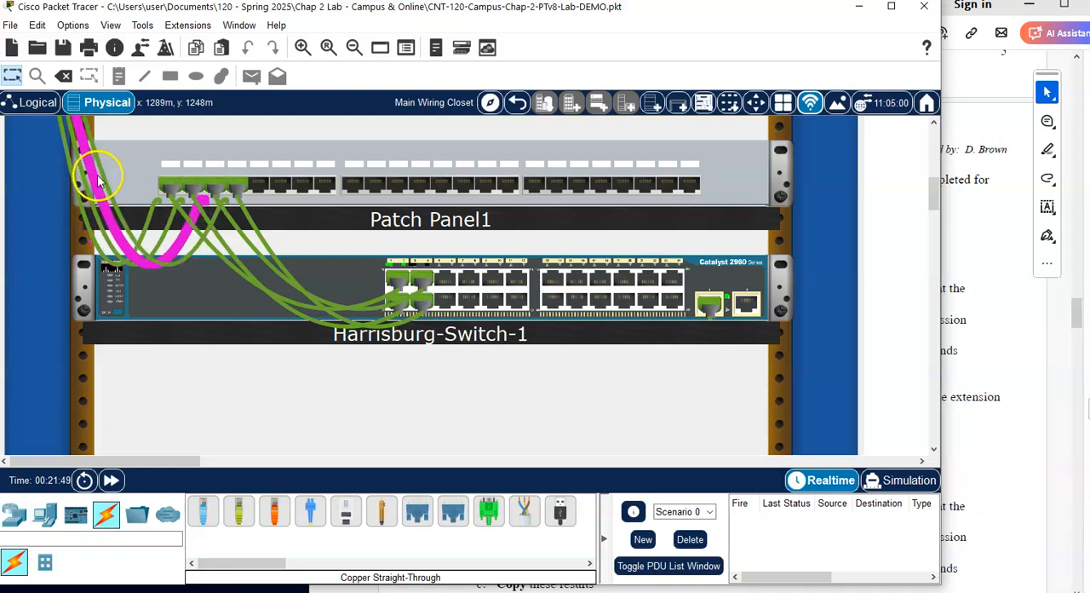
mouse_move(73, 187)
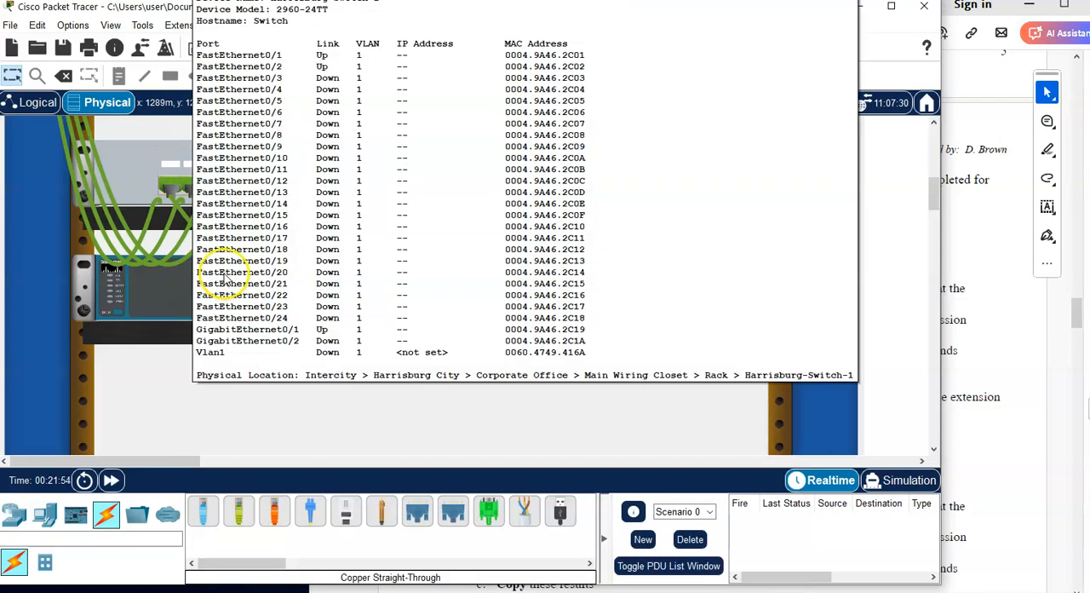
mouse_move(261, 274)
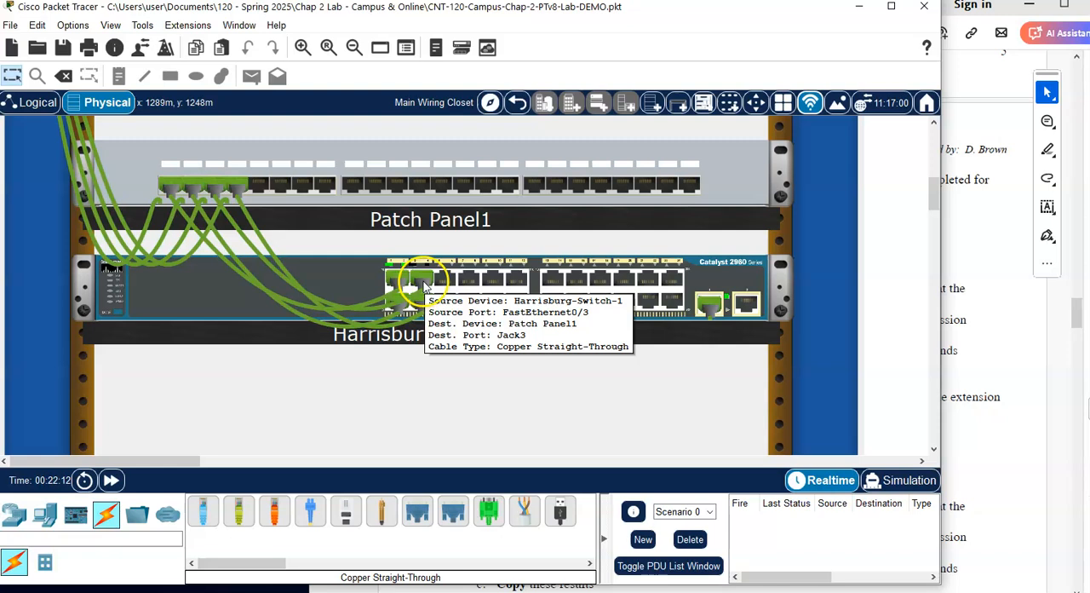
Step: Return to the Corporate Office floor plan and trace the cable from Wall Mount1 back to the Main Wiring Closet
click(517, 102)
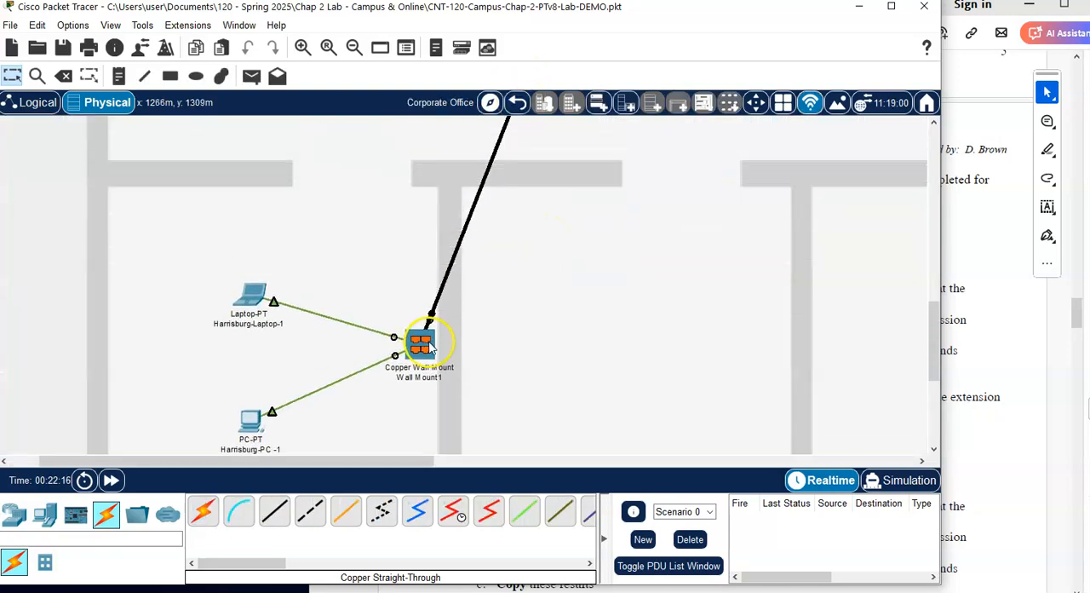
scroll(426, 345, up, 5)
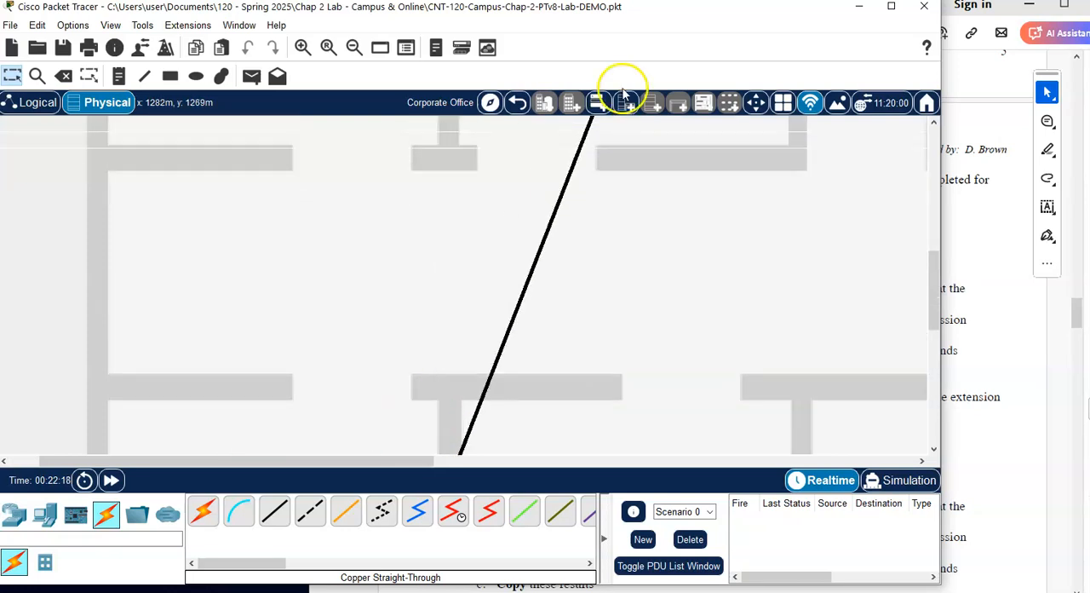
scroll(639, 202, up, 6)
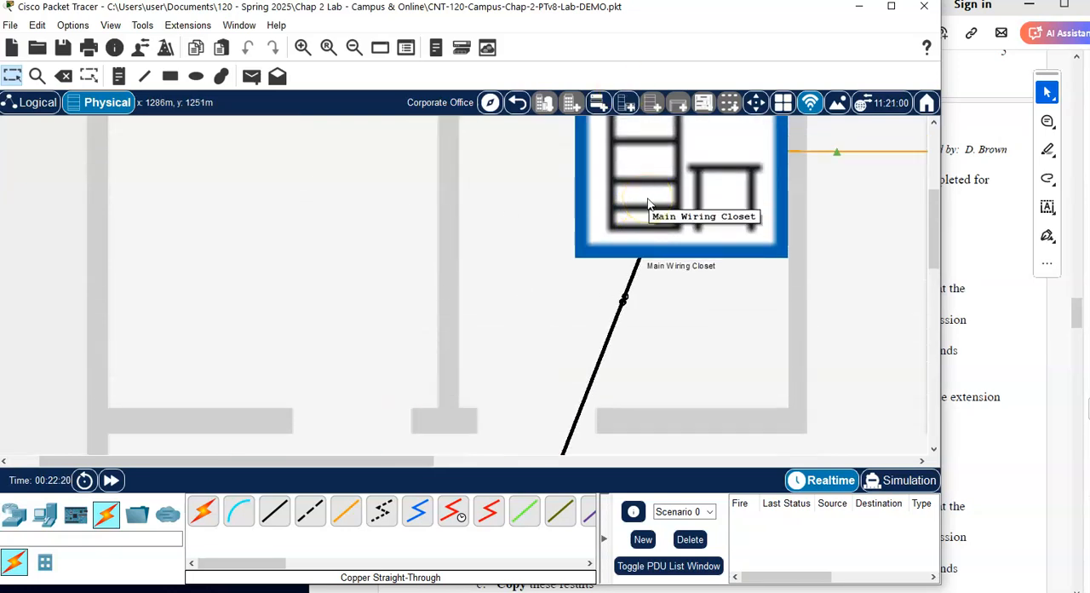
Step: Renew the IPv4 settings of Harrisburg-Laptop-1 by switching its IP configuration to Static and back to DHCP, and close the device window
scroll(377, 182, down, 13)
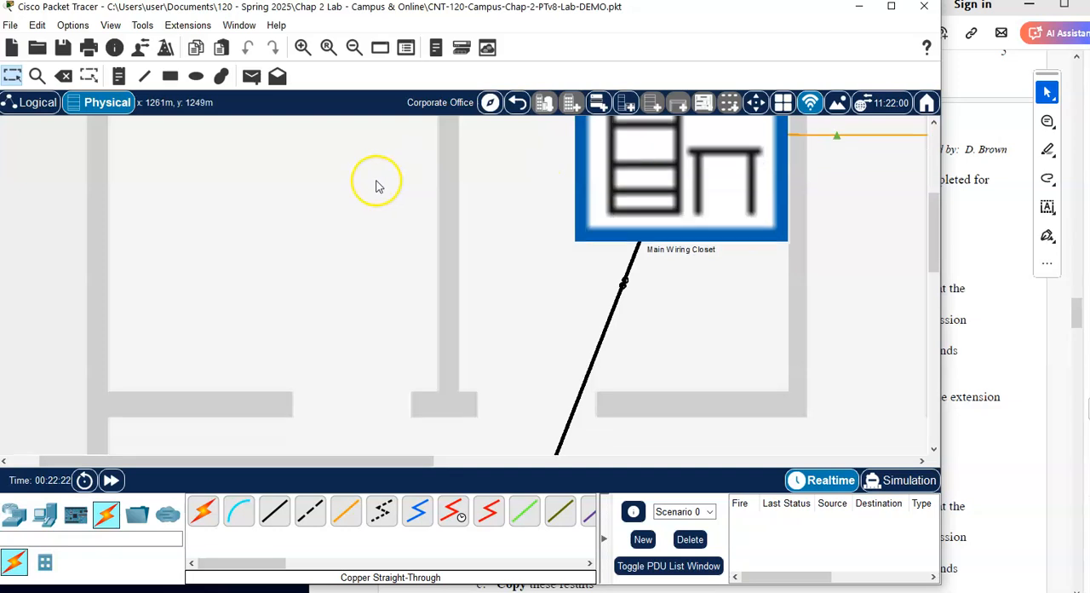
double_click(247, 197)
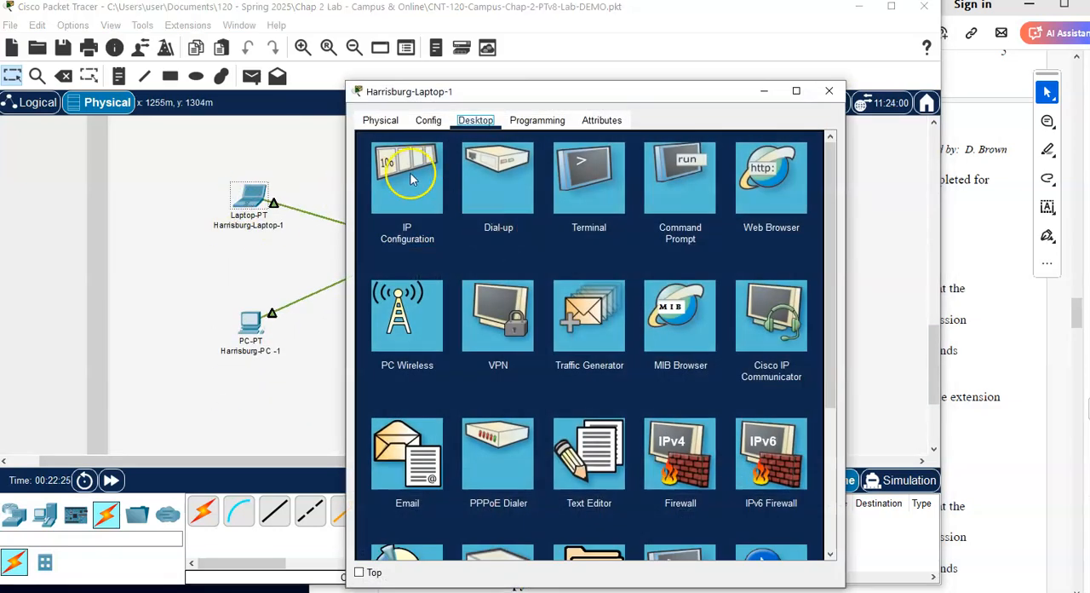
click(405, 181)
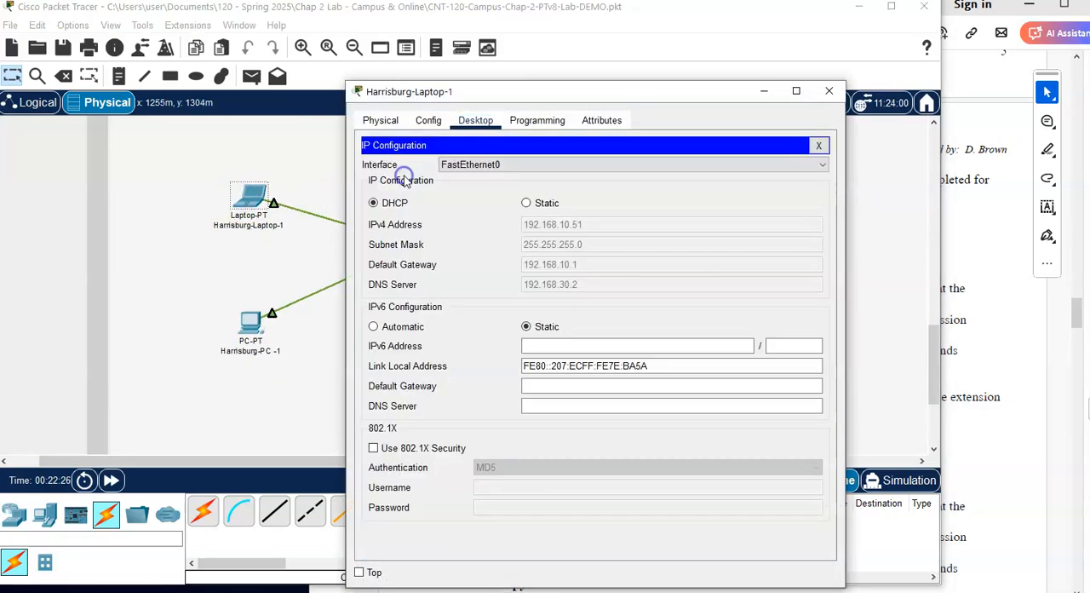
click(527, 204)
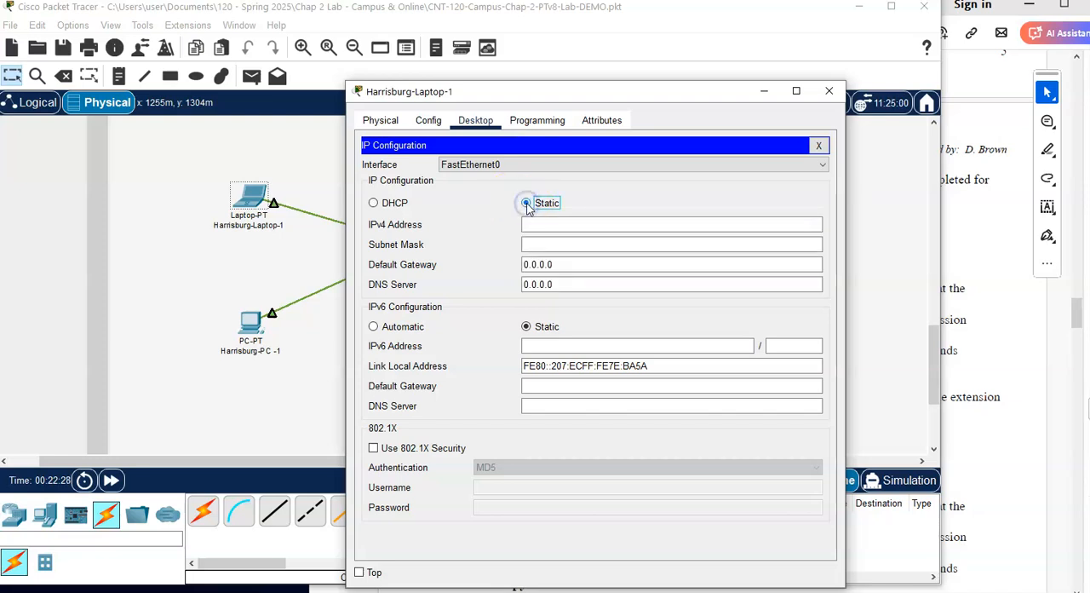
click(374, 204)
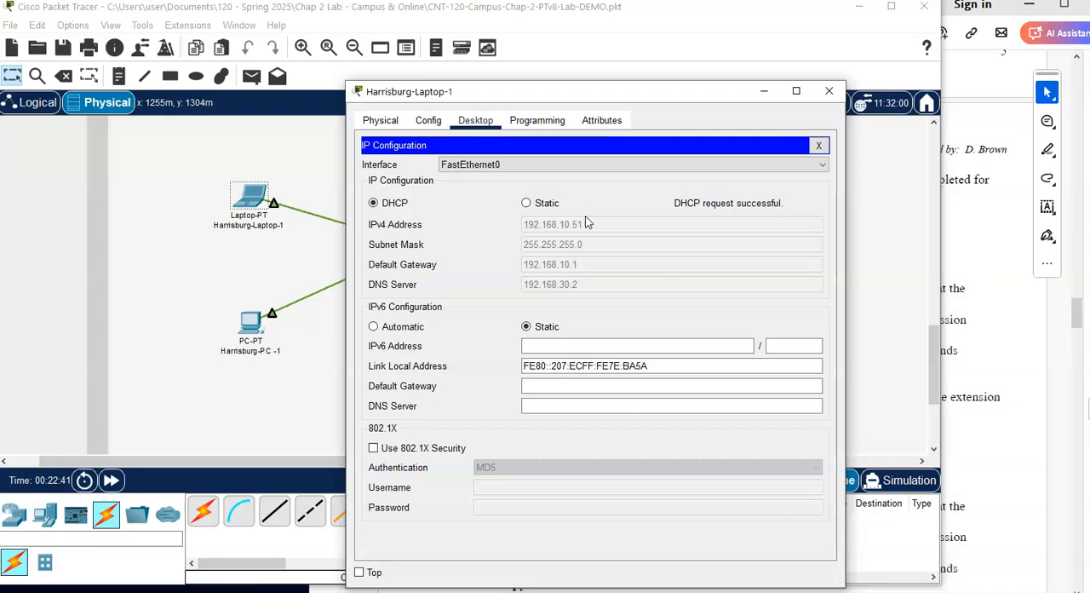
click(829, 92)
Step: Go back out from the Corporate Office to the Intercity map and switch to the logical topology
scroll(423, 235, up, 1)
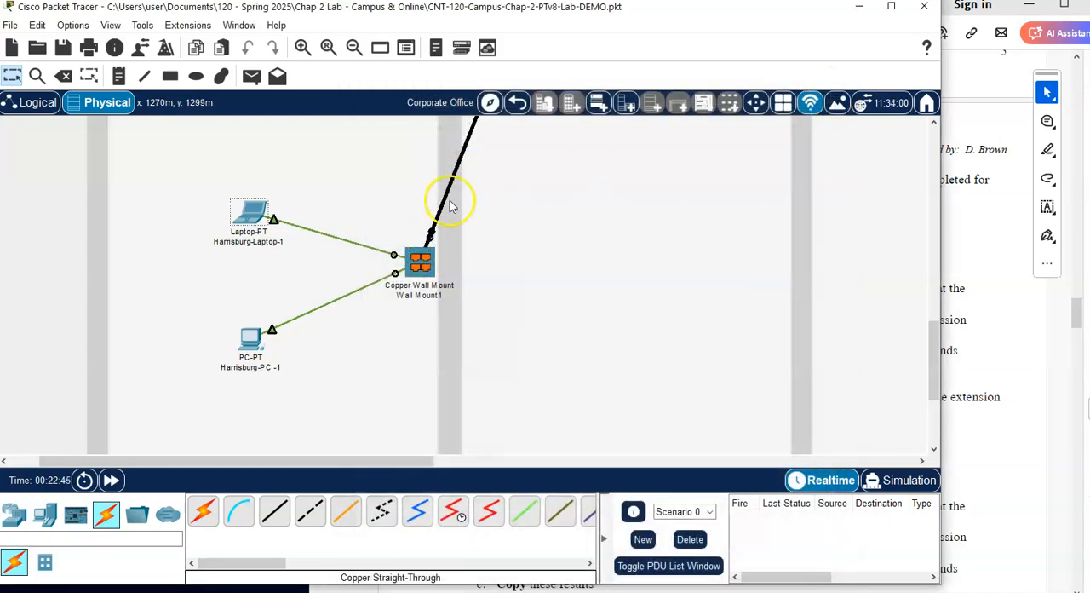
click(518, 104)
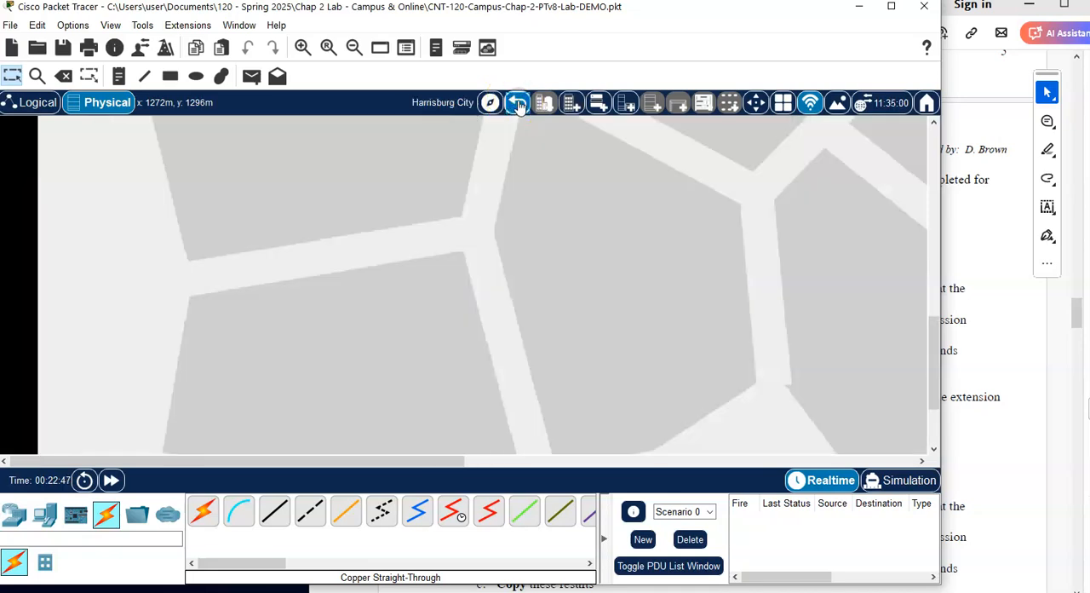
click(518, 104)
scroll(501, 307, up, 5)
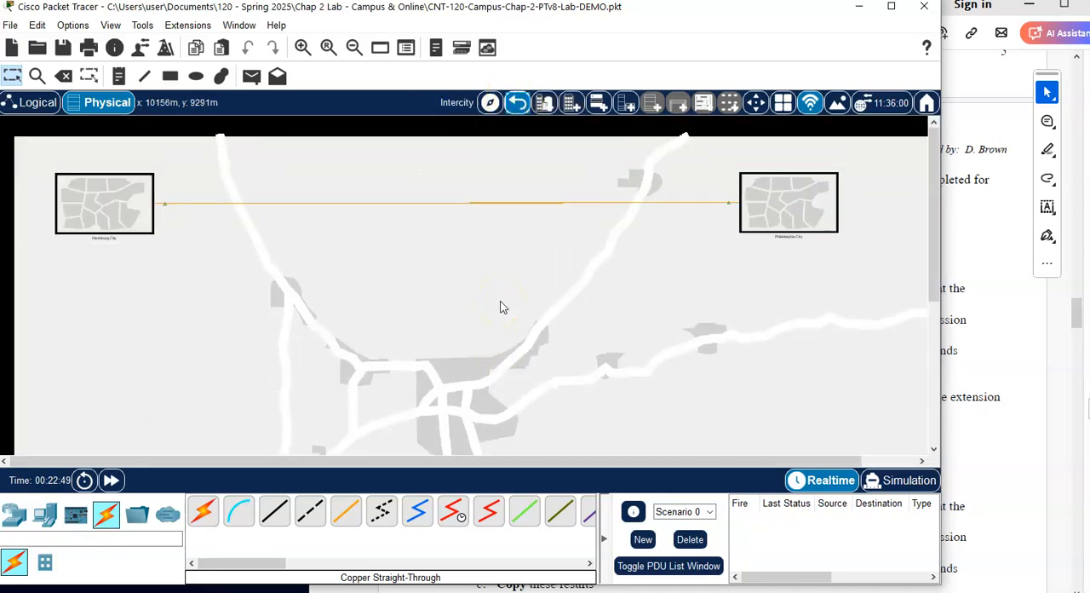
click(34, 102)
scroll(289, 211, up, 2)
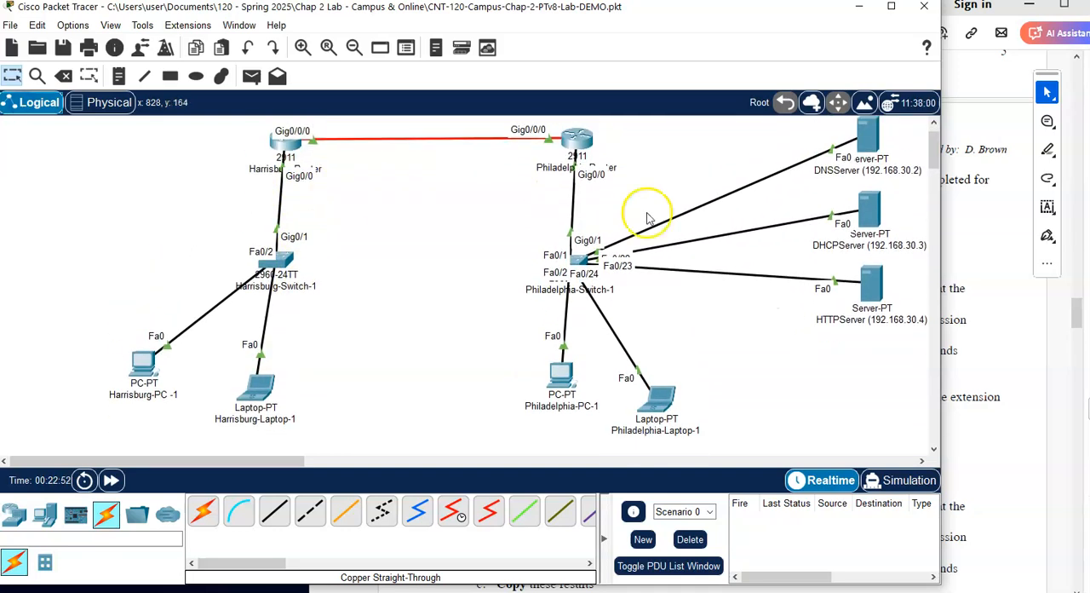
Step: Read the cabling proof instructions in the lab PDF and view the IP configuration of Harrisburg-PC -1 in Packet Tracer
click(1012, 334)
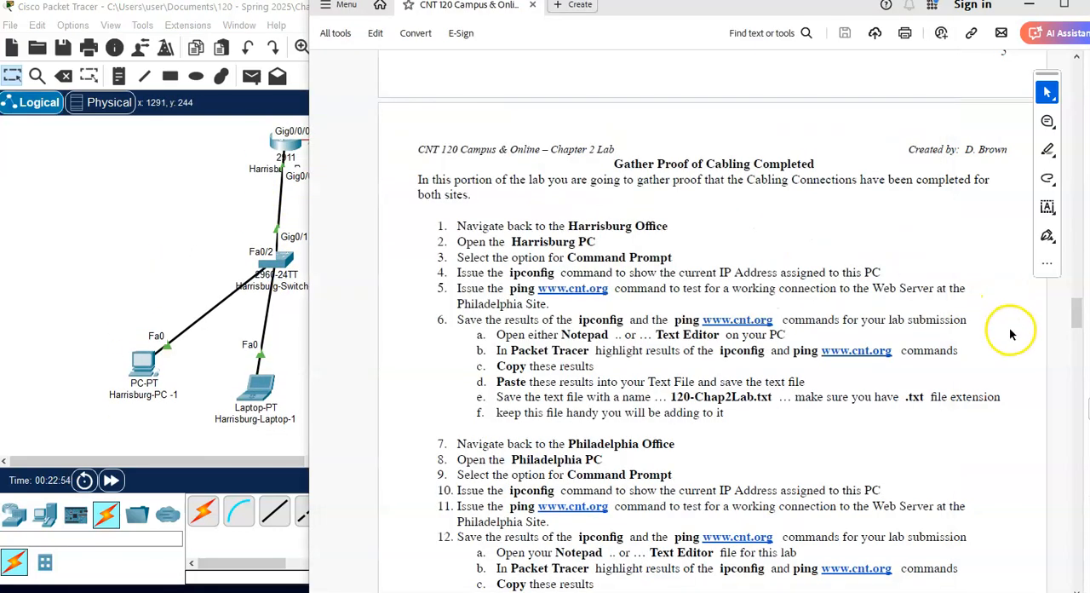
scroll(755, 270, down, 1)
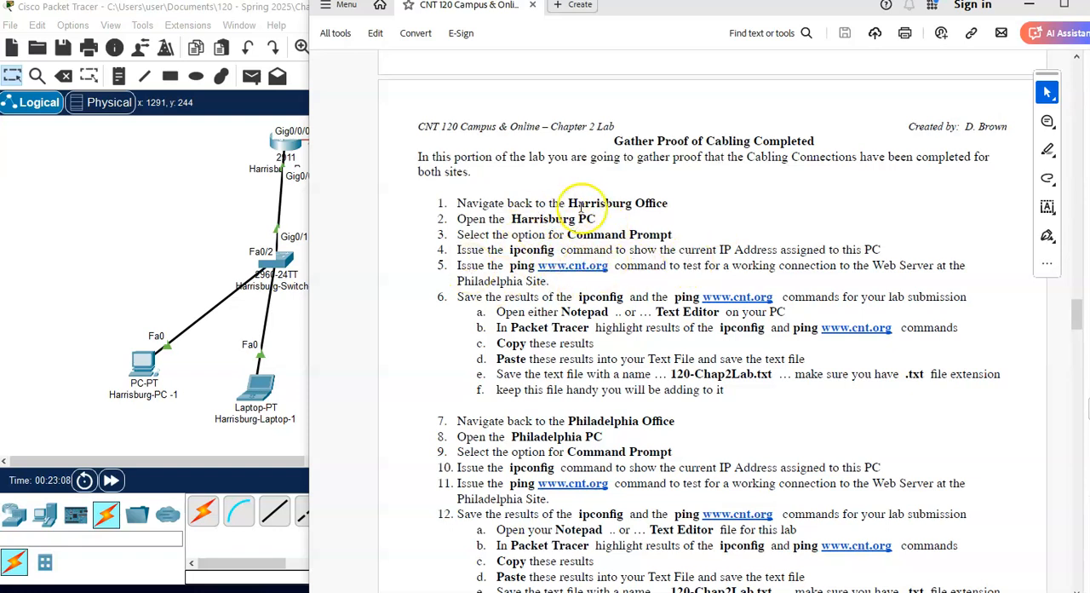
click(144, 375)
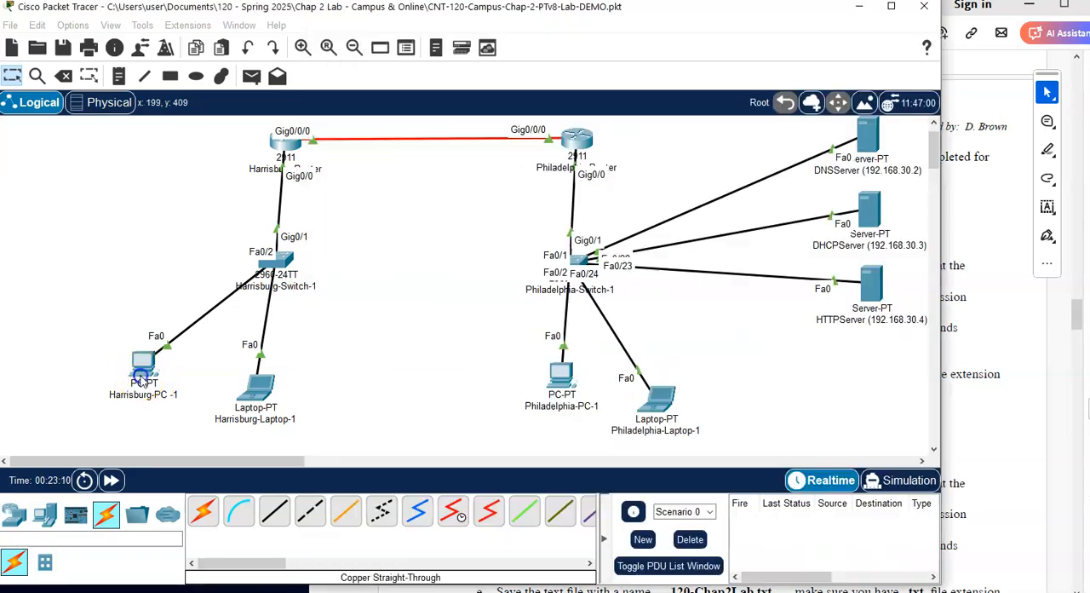
click(145, 375)
drag(553, 92, 277, 23)
click(101, 126)
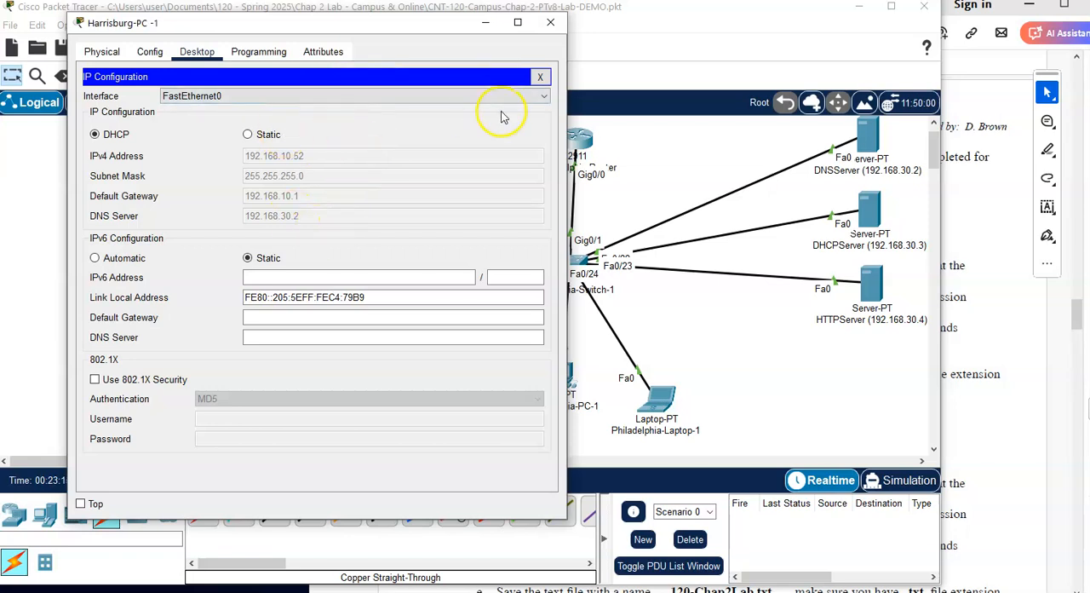
Step: Run ipconfig in the Command Prompt of Harrisburg-PC -1 and highlight the IPv4 address in its output
click(540, 76)
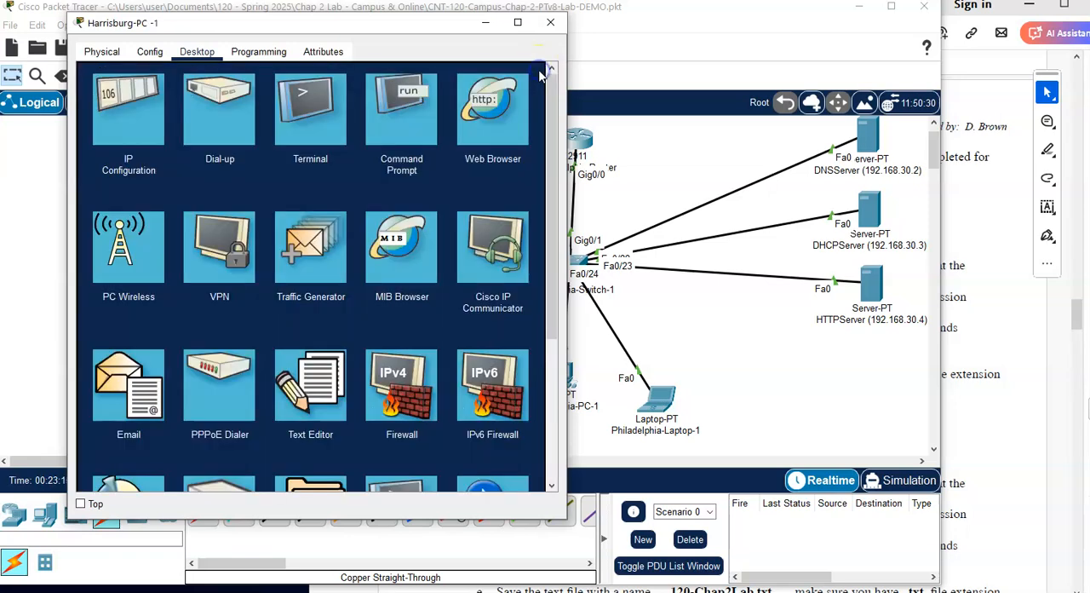
click(420, 102)
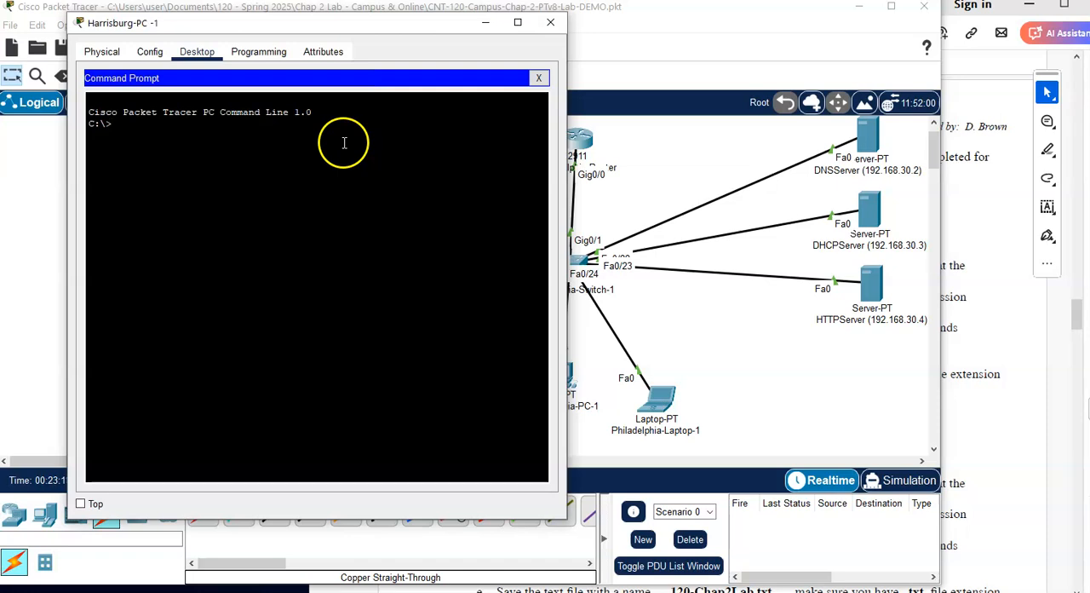
click(1001, 373)
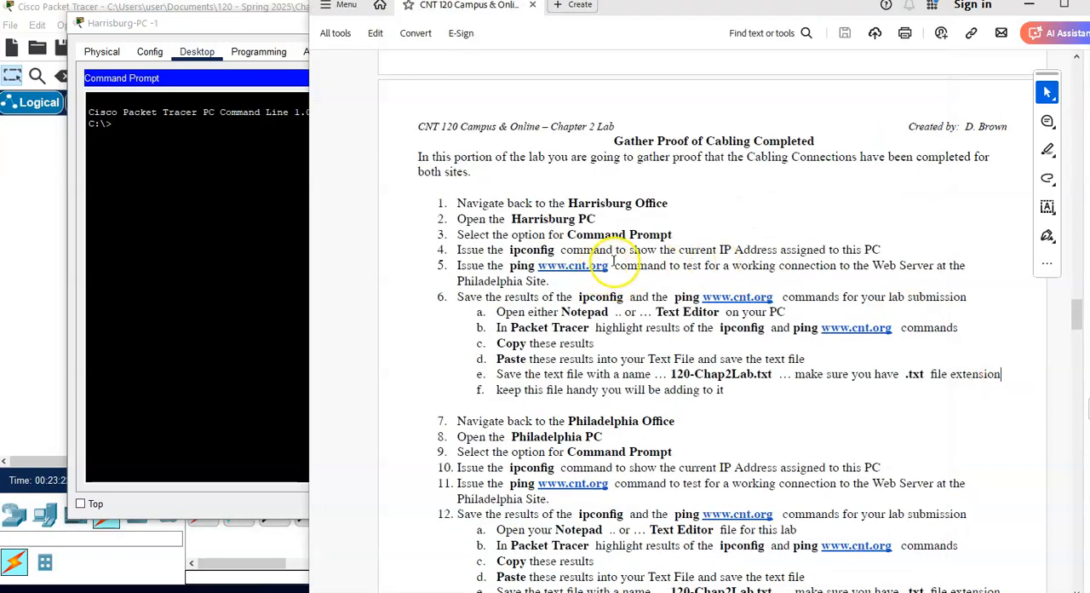
click(202, 223)
text(ipconfig)
key(Return)
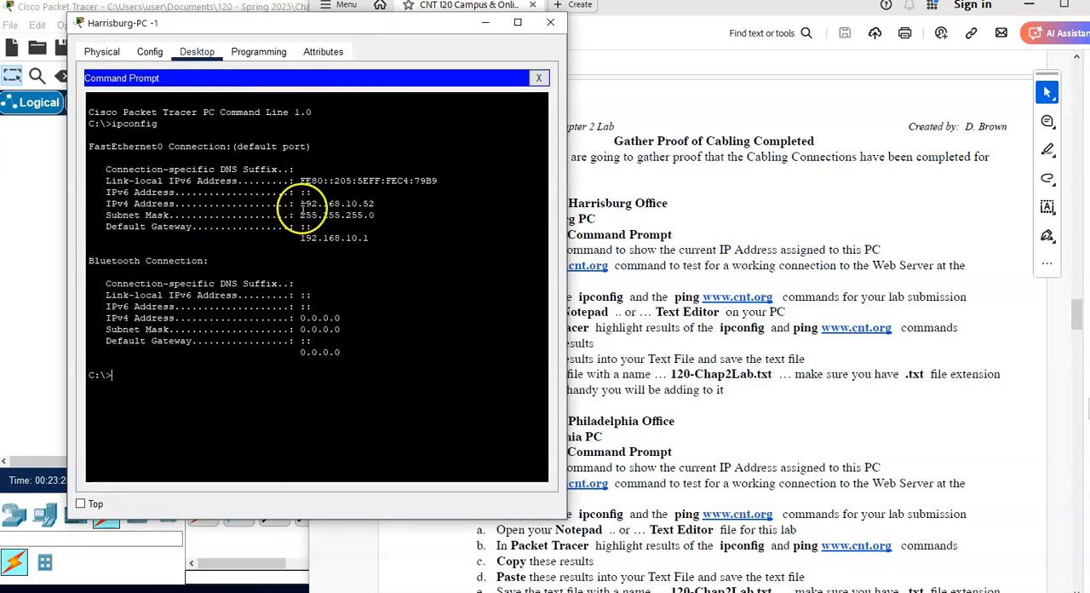
drag(298, 205, 385, 205)
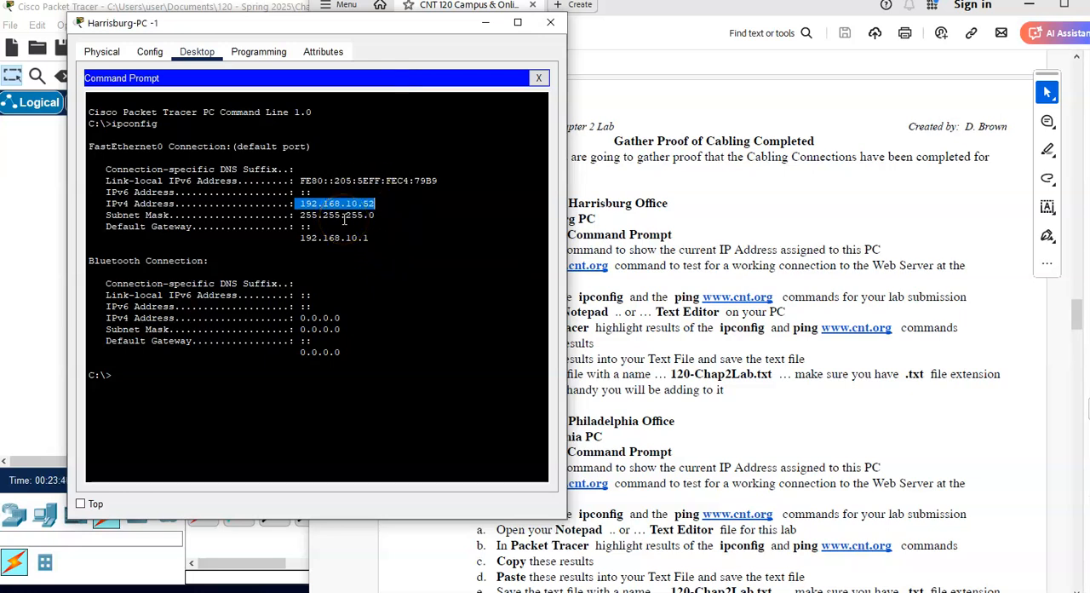
click(751, 271)
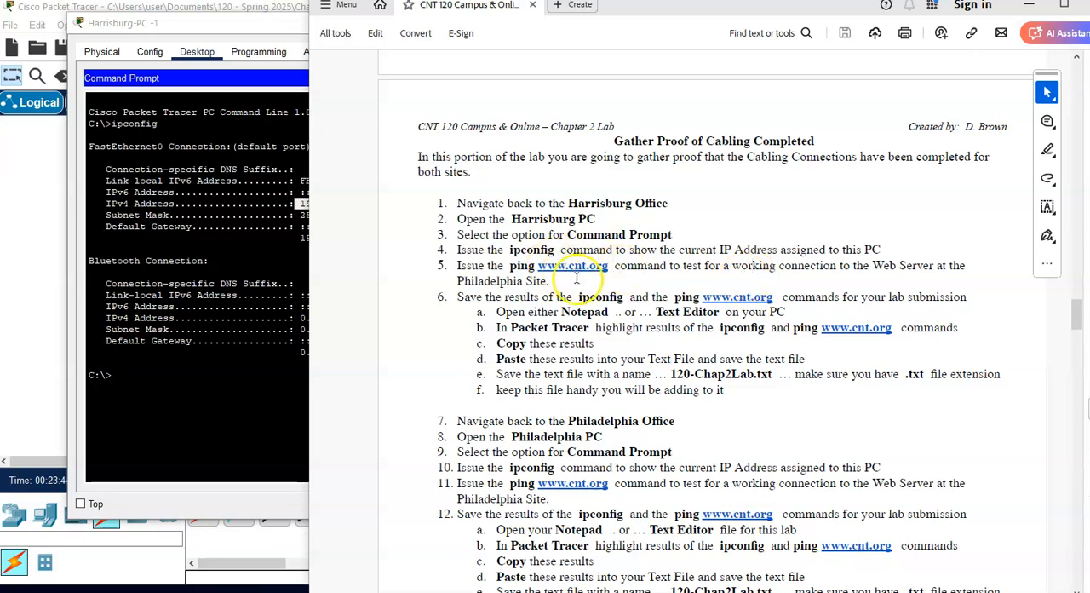
click(236, 384)
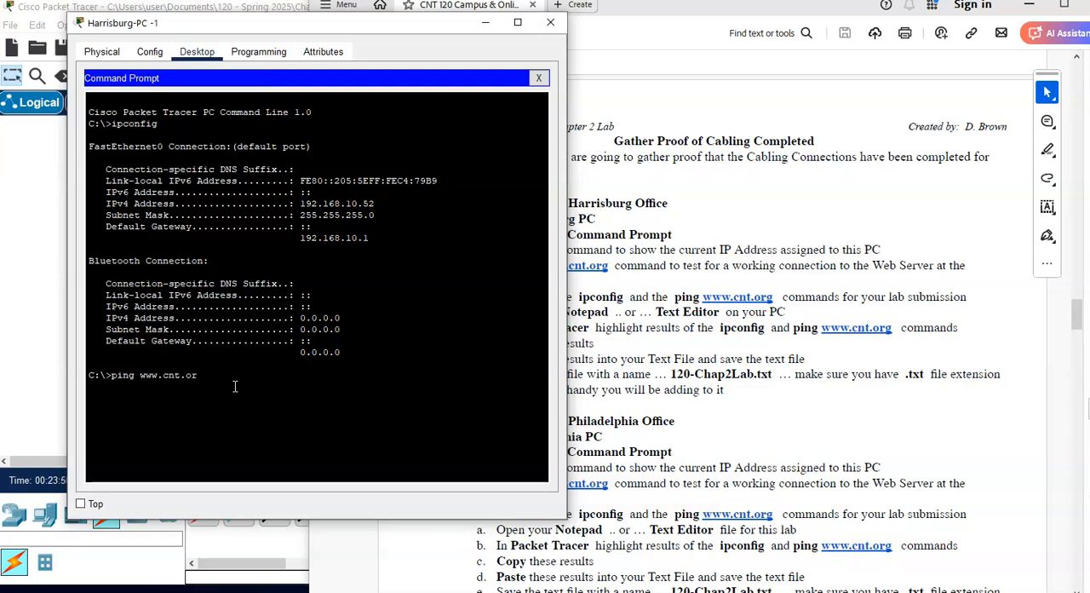
key(Return)
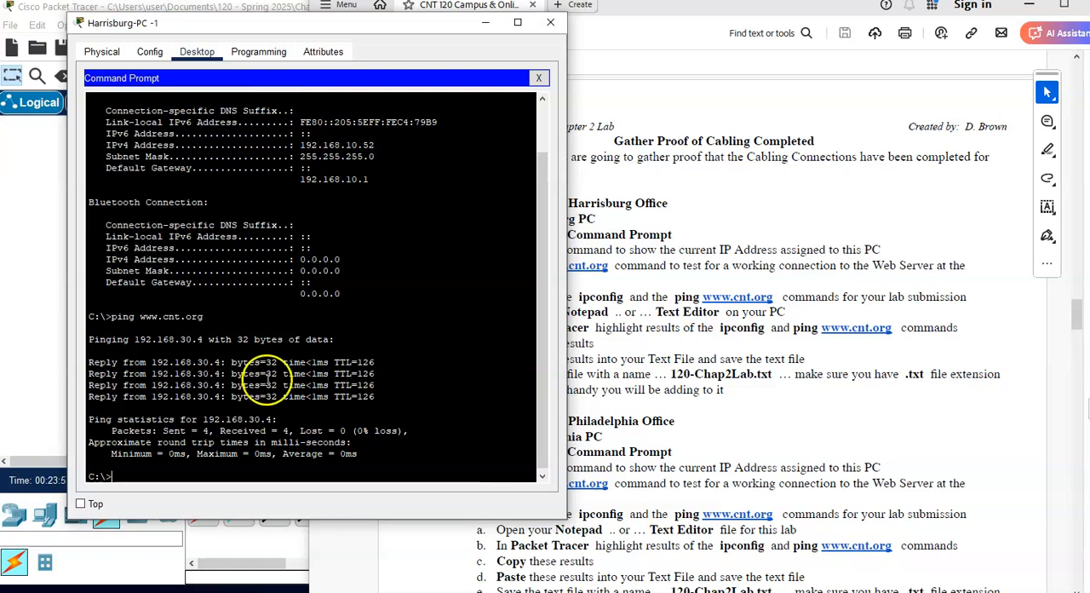
click(797, 236)
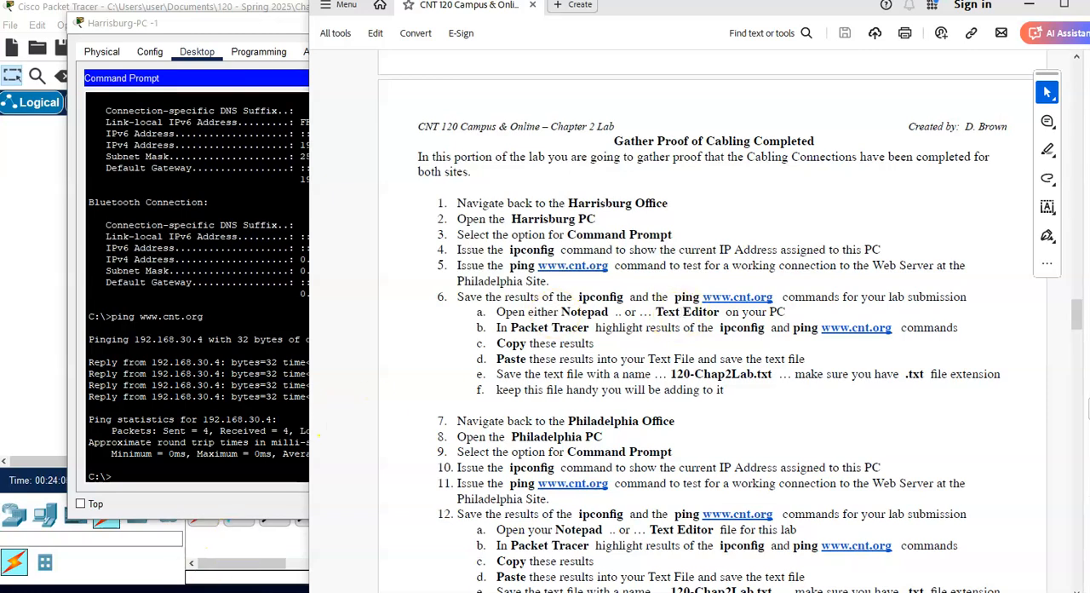
Step: In a new Notepad file, enter the heading lines "CNT 120 - Chap 2 Lab", "Packet Tracer Portion" and "Harrisburg PC"
click(145, 592)
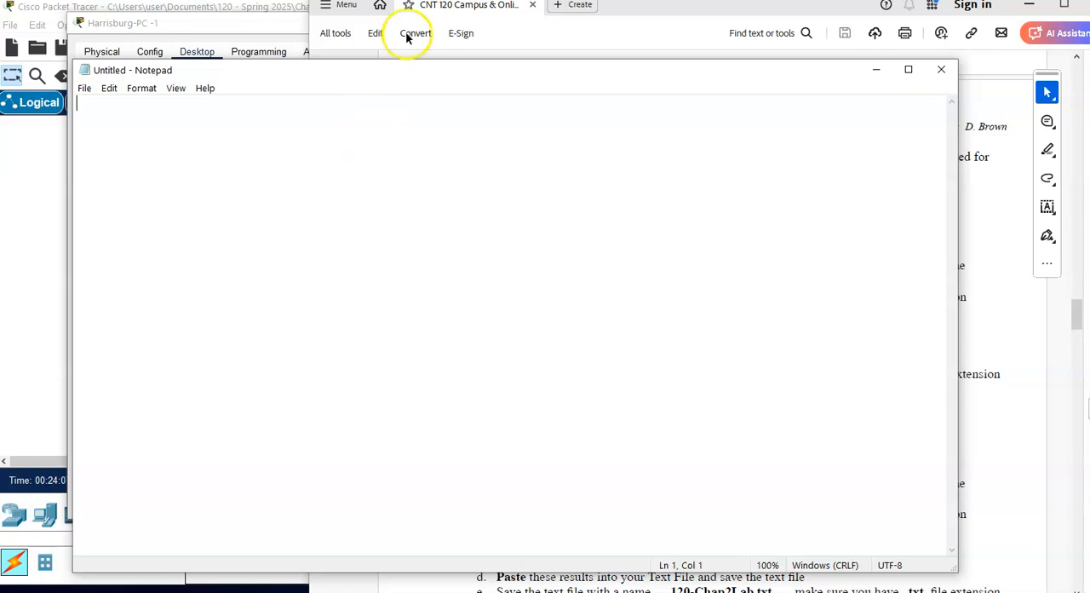
drag(387, 77, 531, 43)
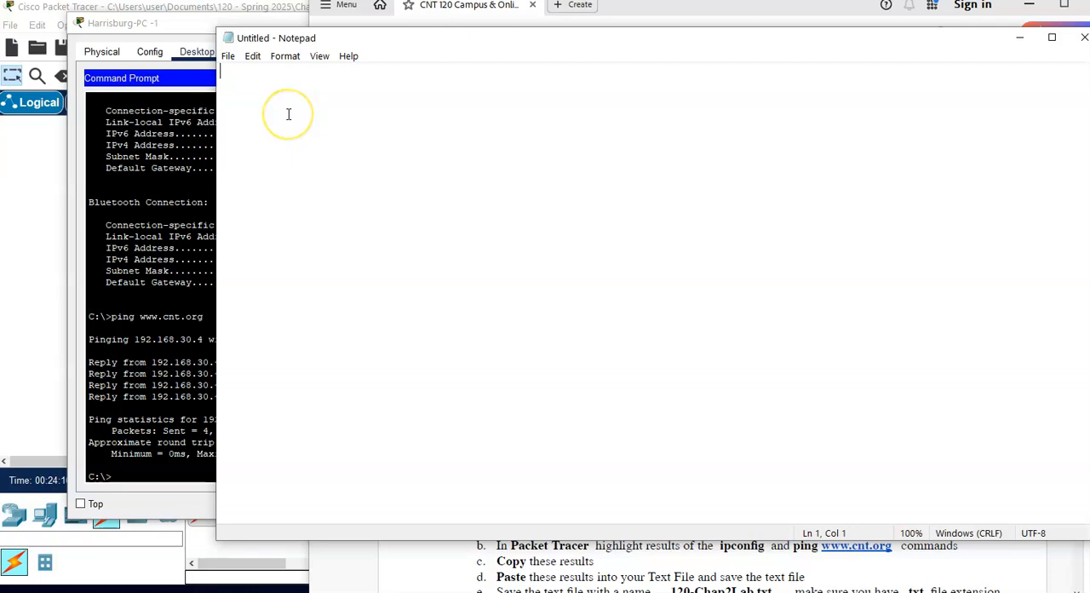
text(CNT 120)
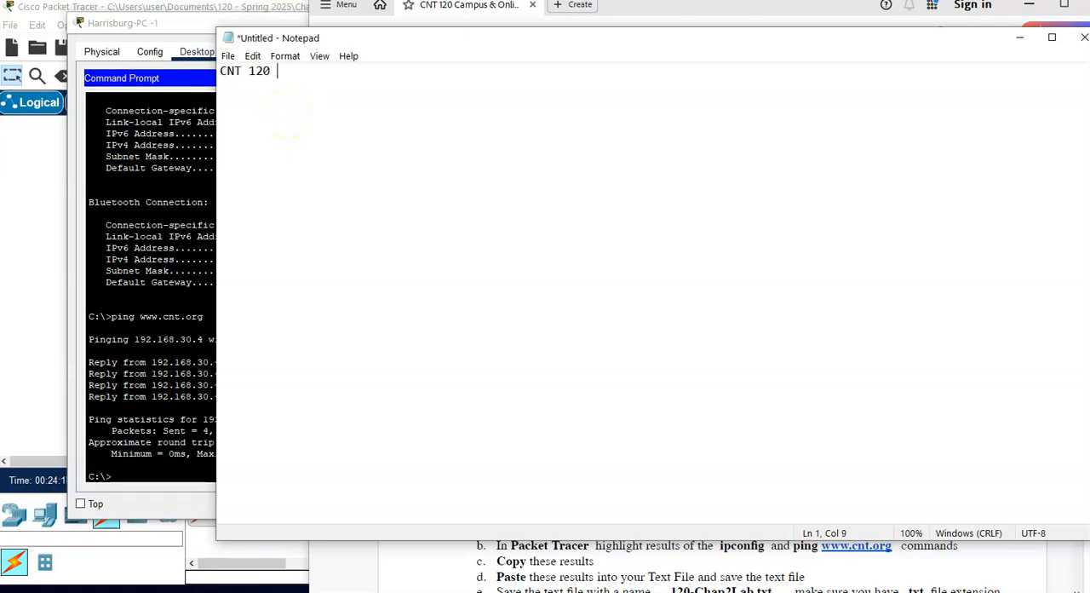
text( - Chap 2 Lab)
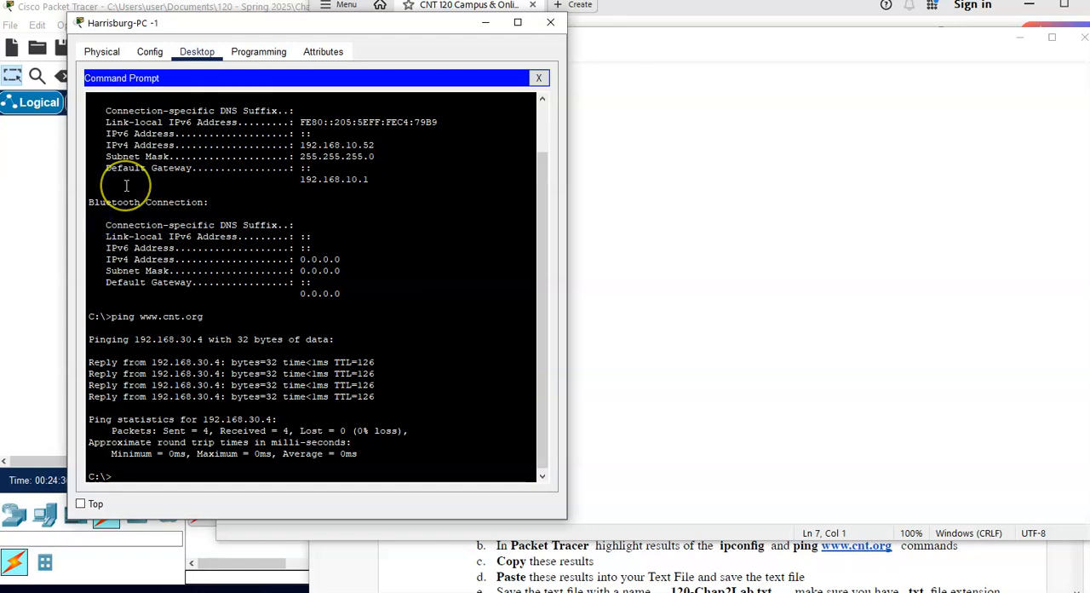
scroll(126, 185, up, 2)
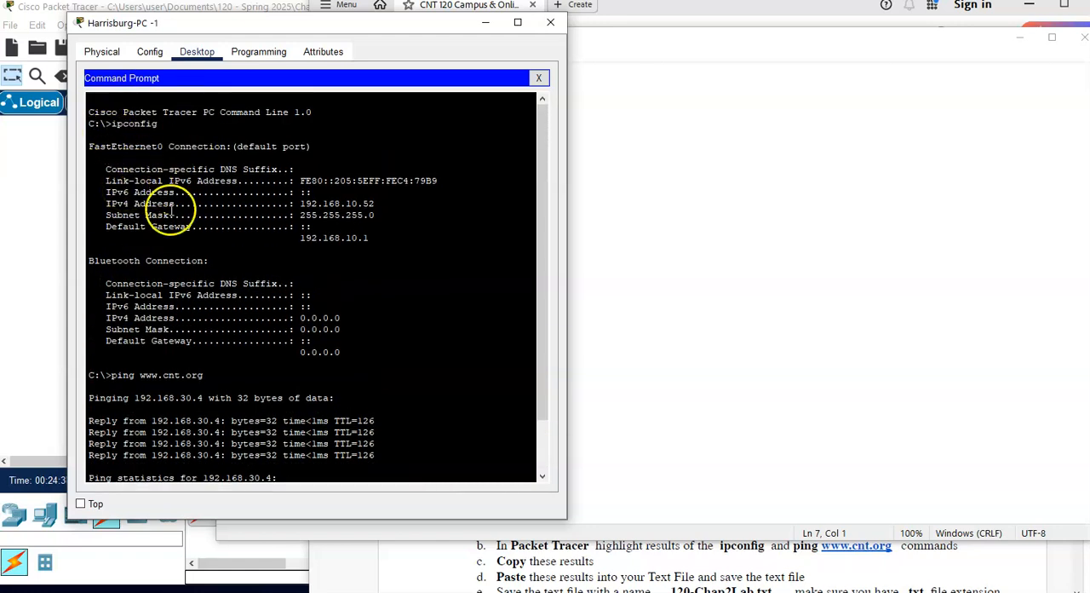
scroll(183, 200, down, 2)
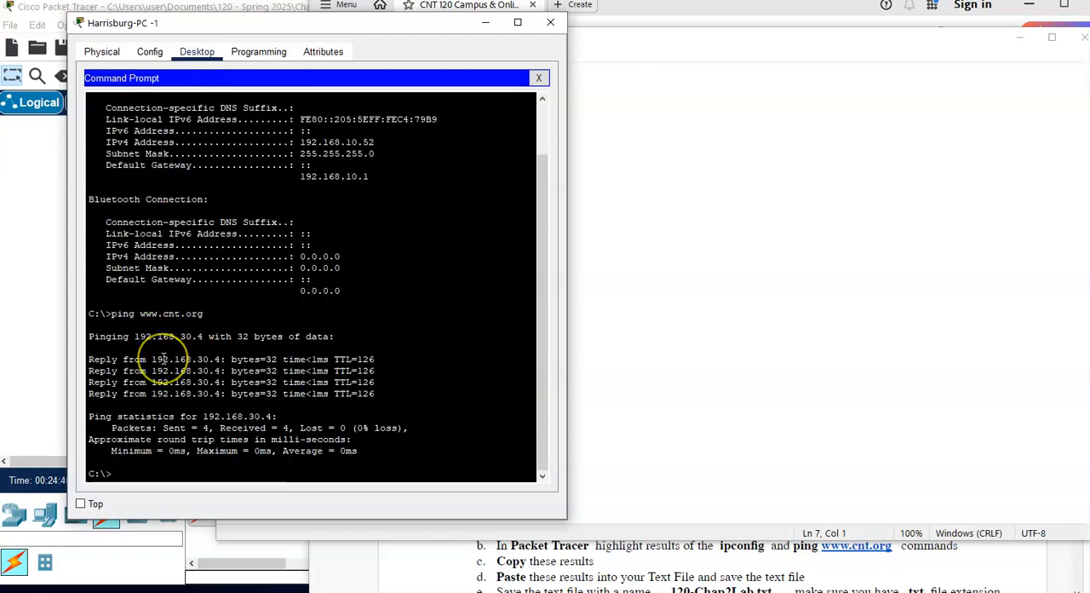
scroll(164, 346, up, 2)
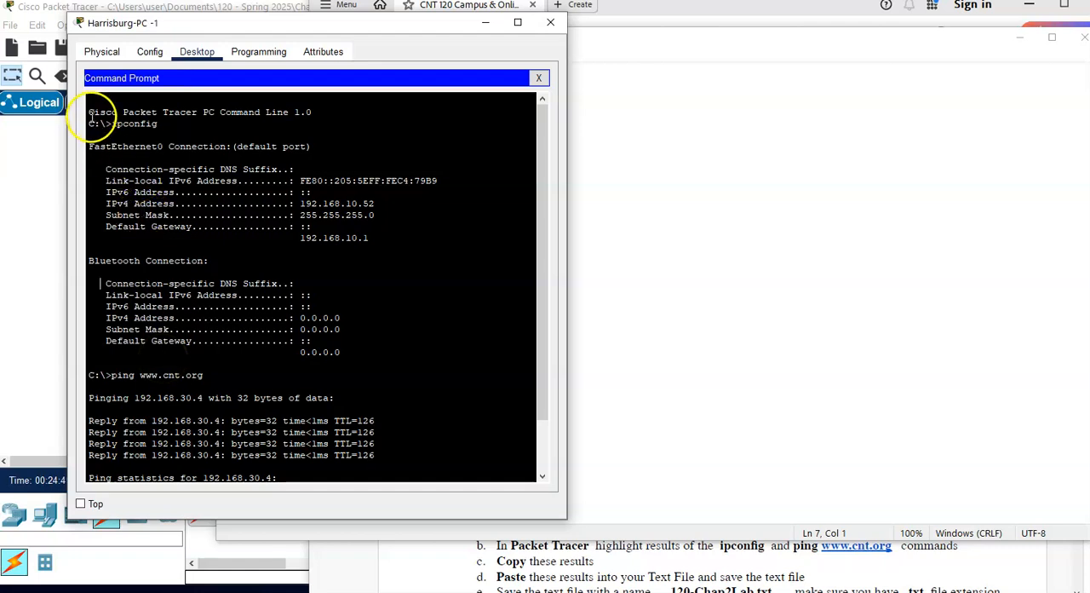
drag(88, 124, 333, 495)
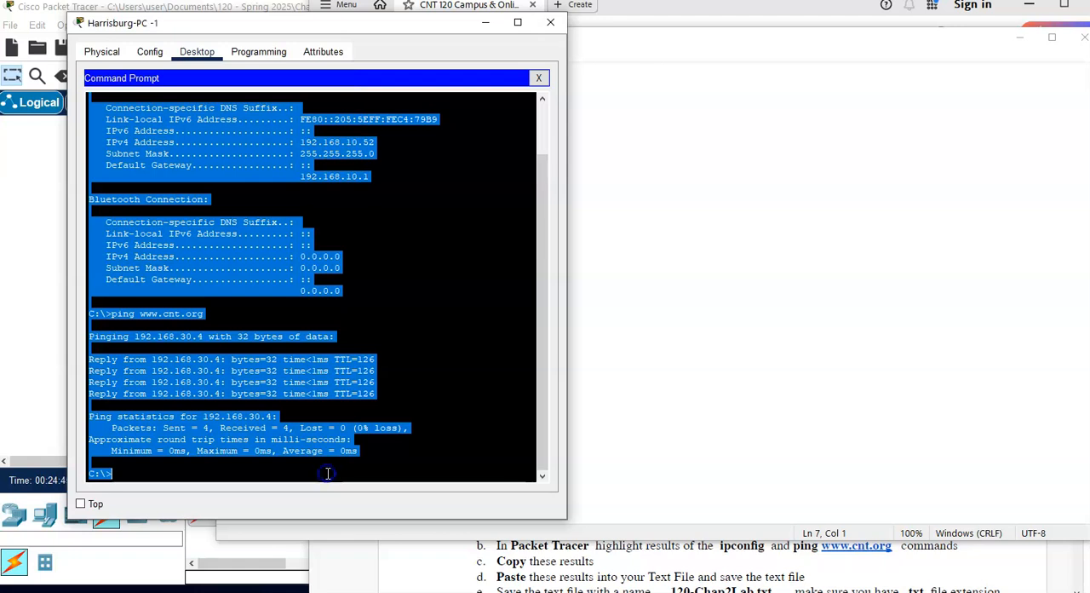
right_click(267, 375)
click(294, 382)
Step: Paste the copied output below the Harrisburg PC heading in Notepad and add three line breaks at its end
click(281, 533)
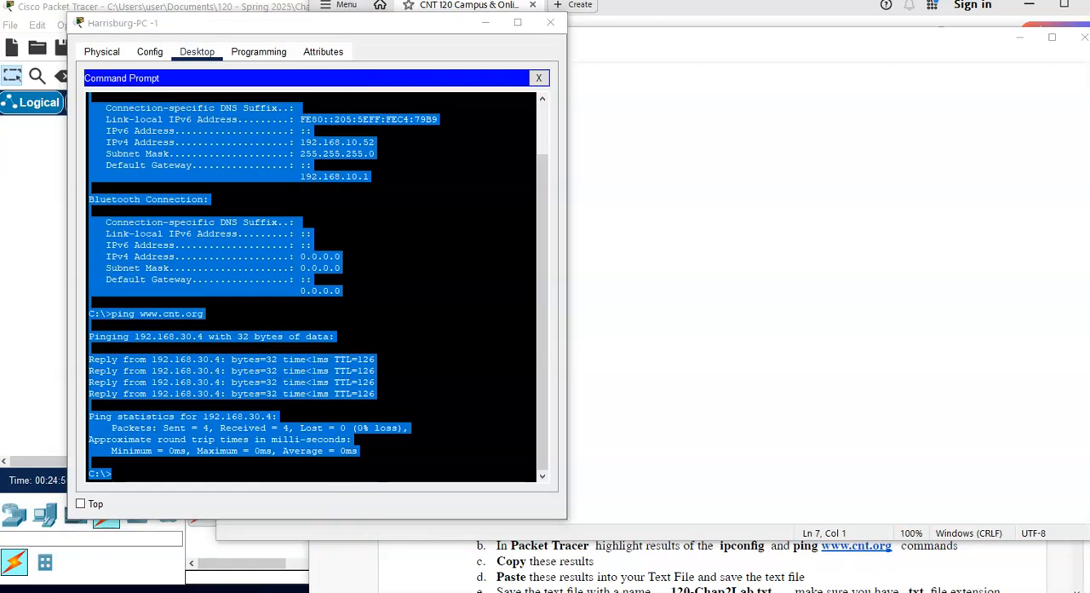
click(241, 167)
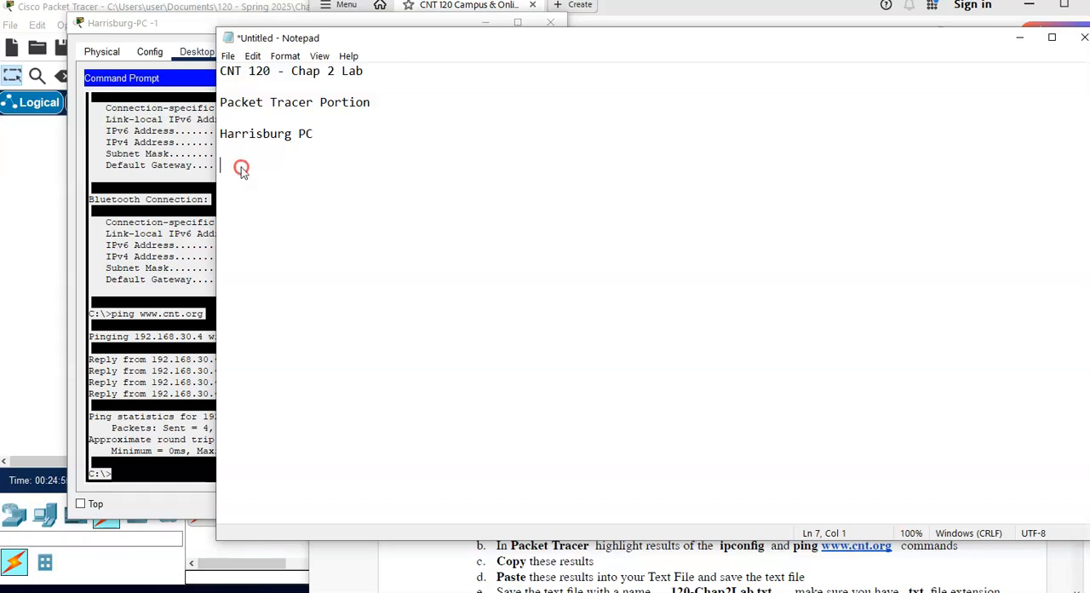
right_click(241, 167)
click(230, 190)
key(ctrl+v)
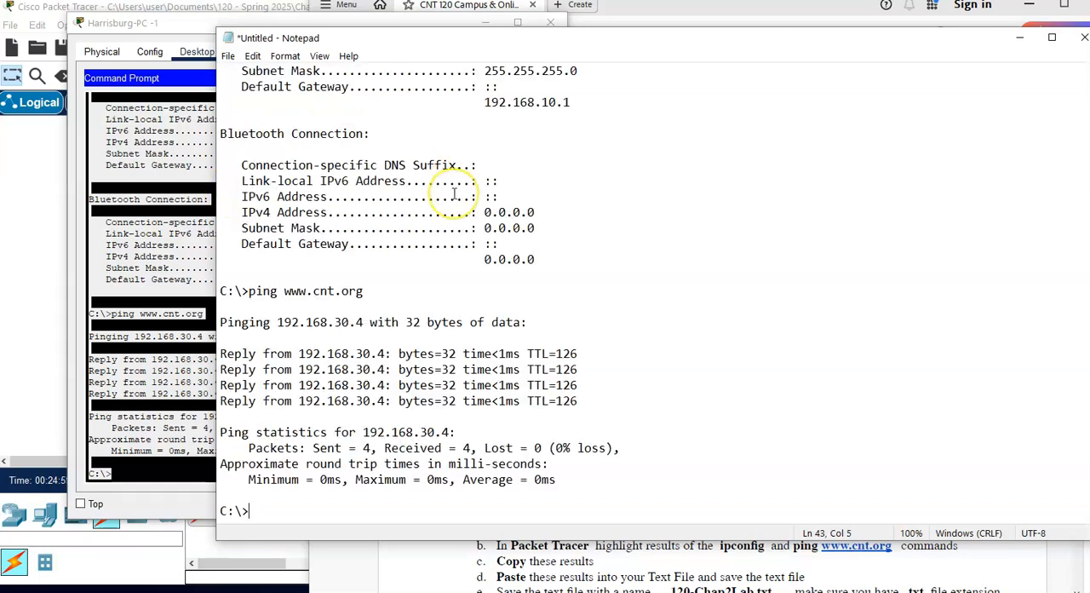
scroll(456, 195, up, 5)
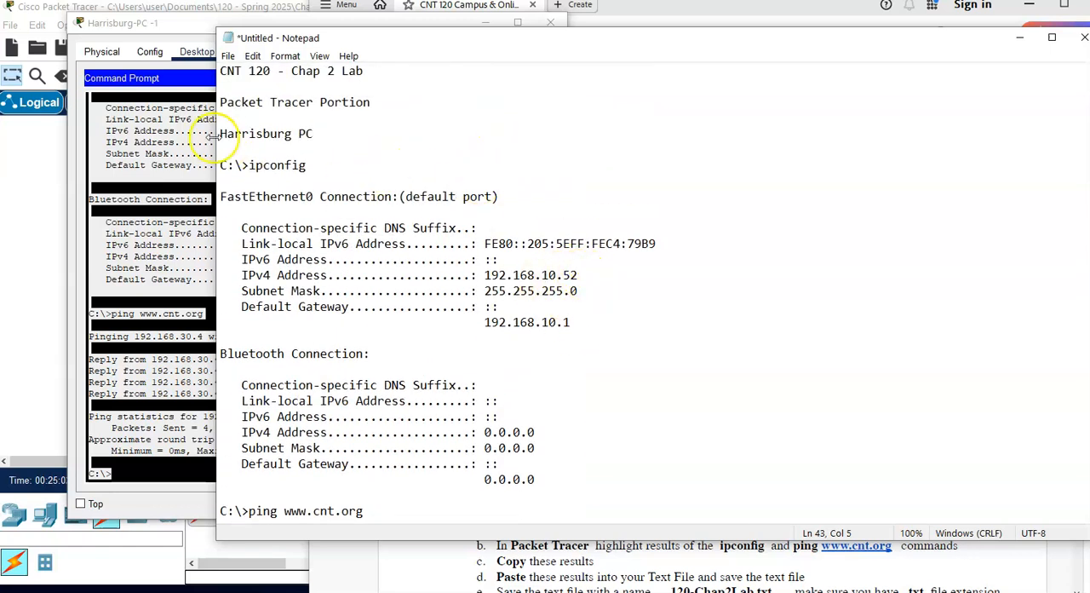
scroll(511, 287, down, 5)
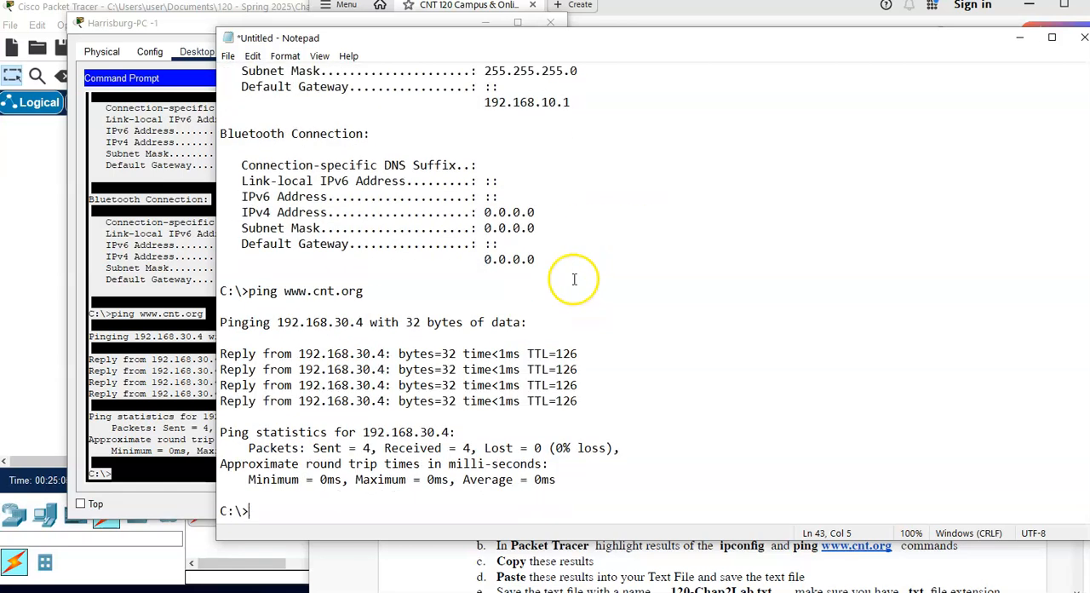
click(281, 512)
key(Return)
key(Return)
key(Return)
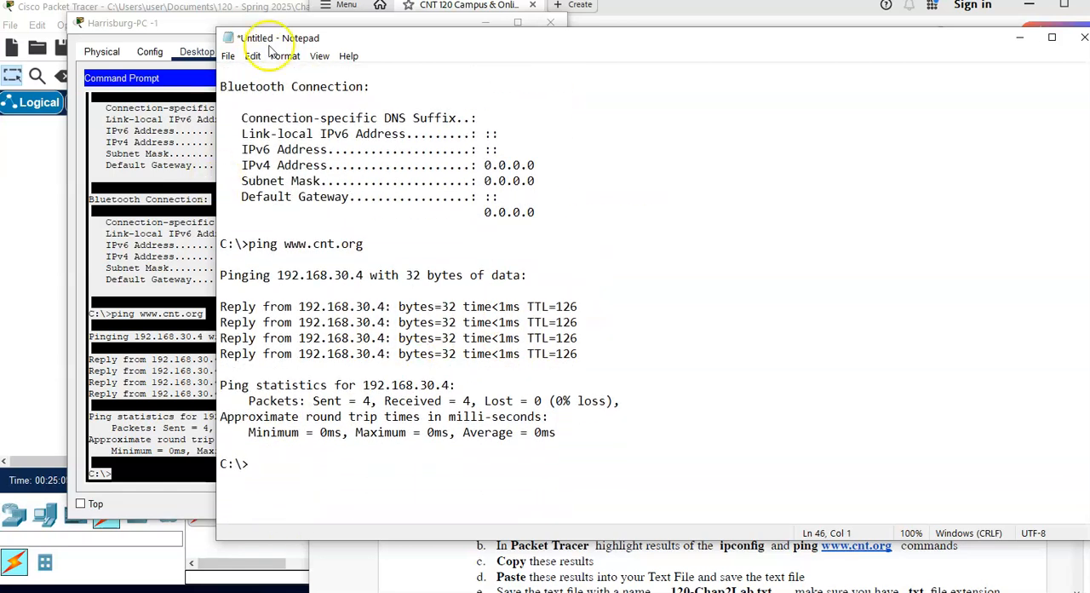
Step: Start saving the notes and browse to the folder Documents > 120 - Spring 2025 > Chap 2 Lab - Campus & Online
click(229, 56)
click(269, 136)
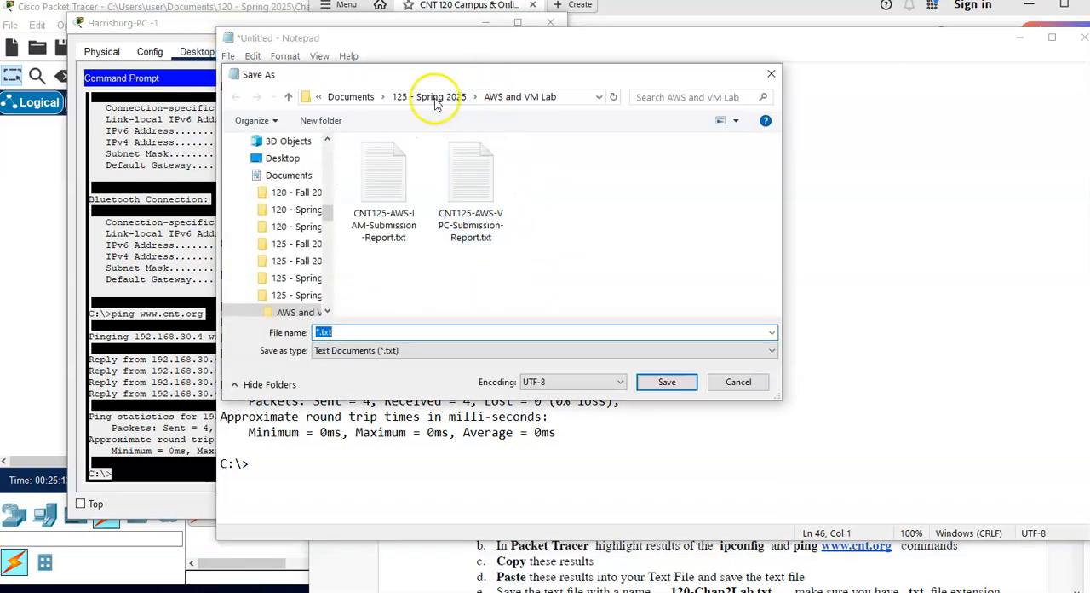
click(349, 97)
click(368, 97)
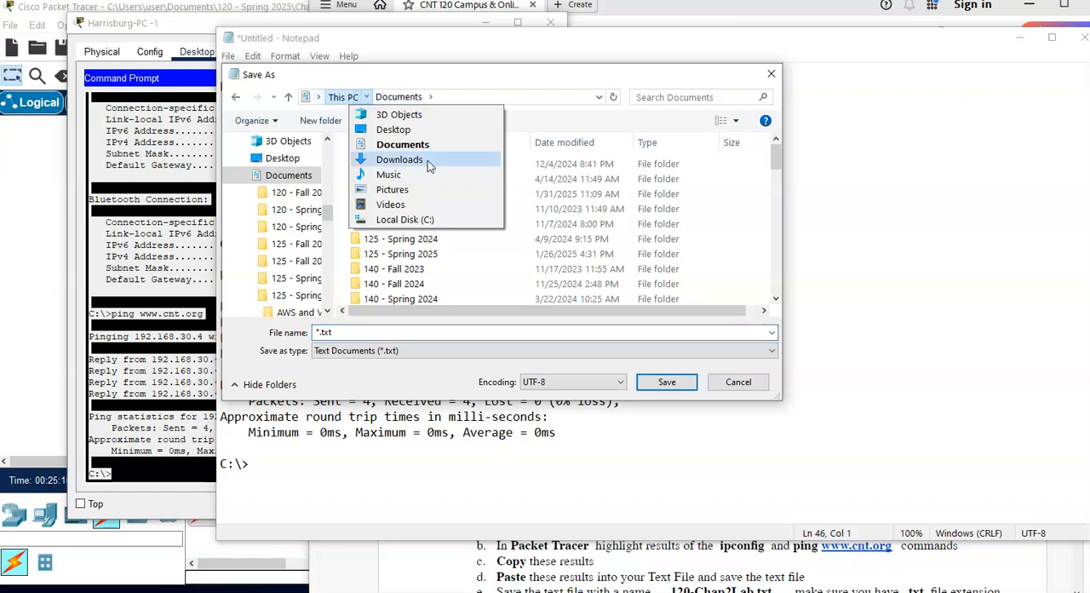
click(547, 81)
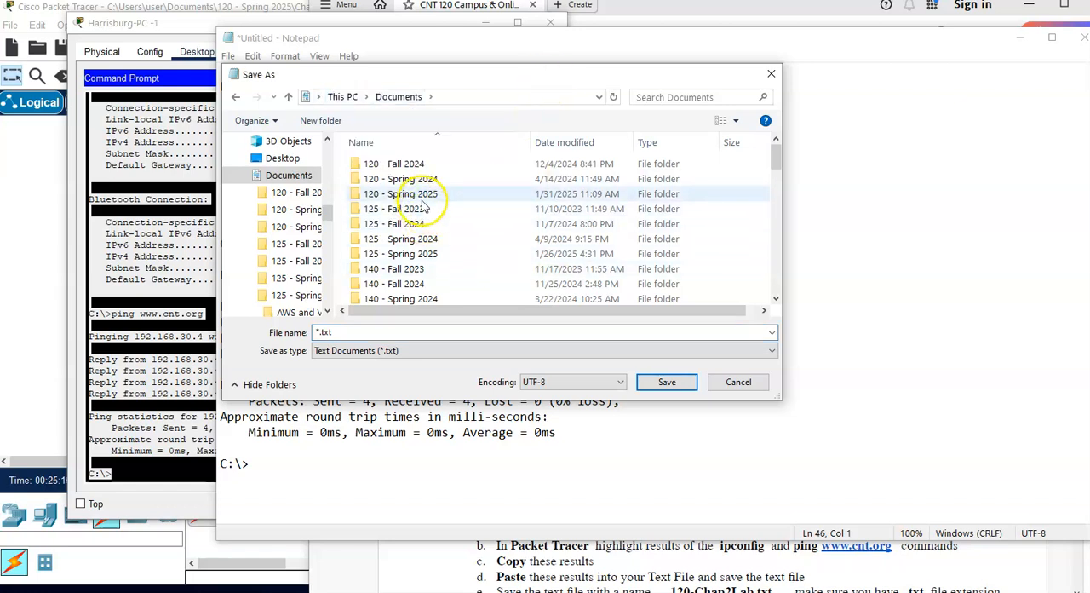
double_click(420, 194)
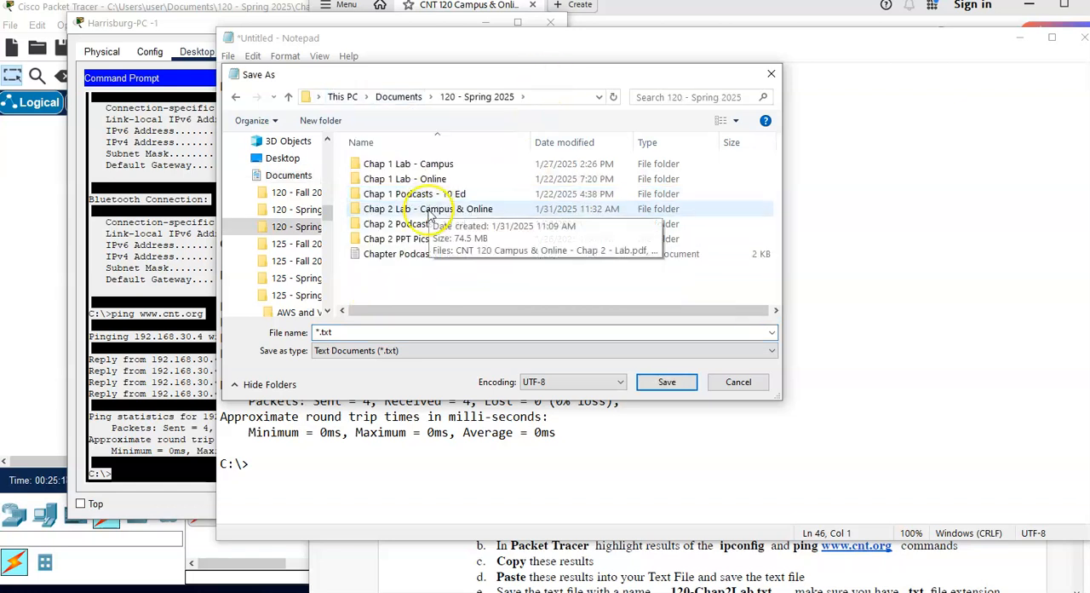
double_click(422, 210)
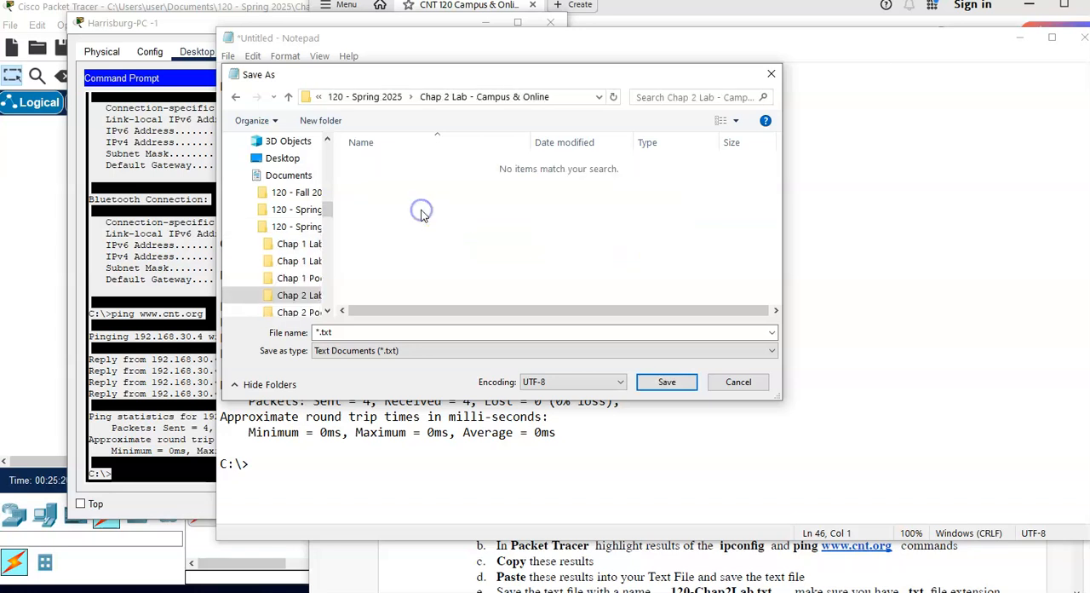
Step: Check the required file name in the lab PDF and save the notes as CNT120-Chap2Lab-PT-Portion.txt
click(366, 330)
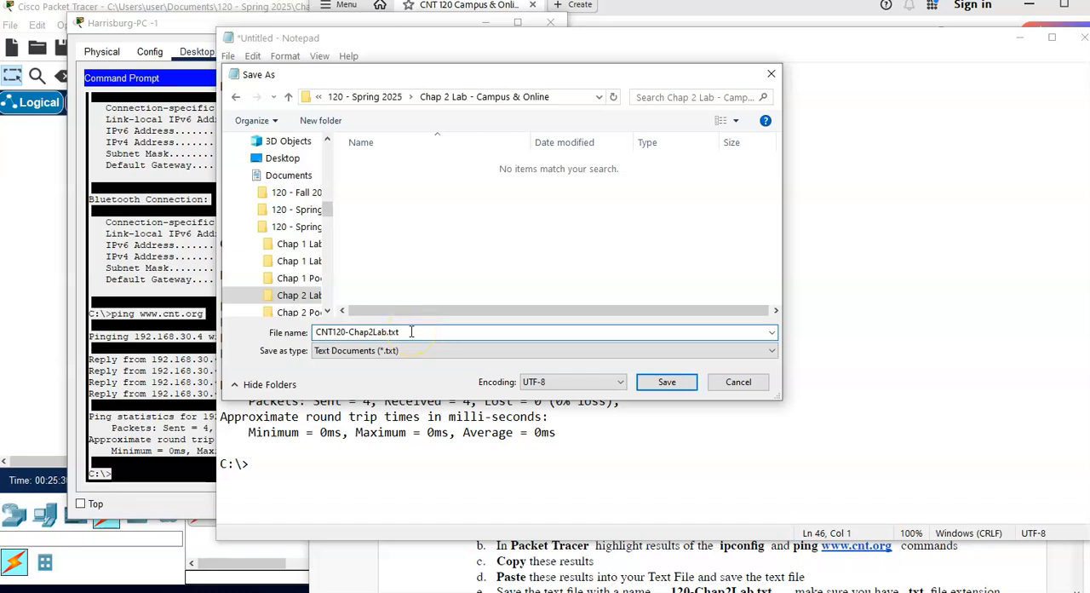
click(717, 549)
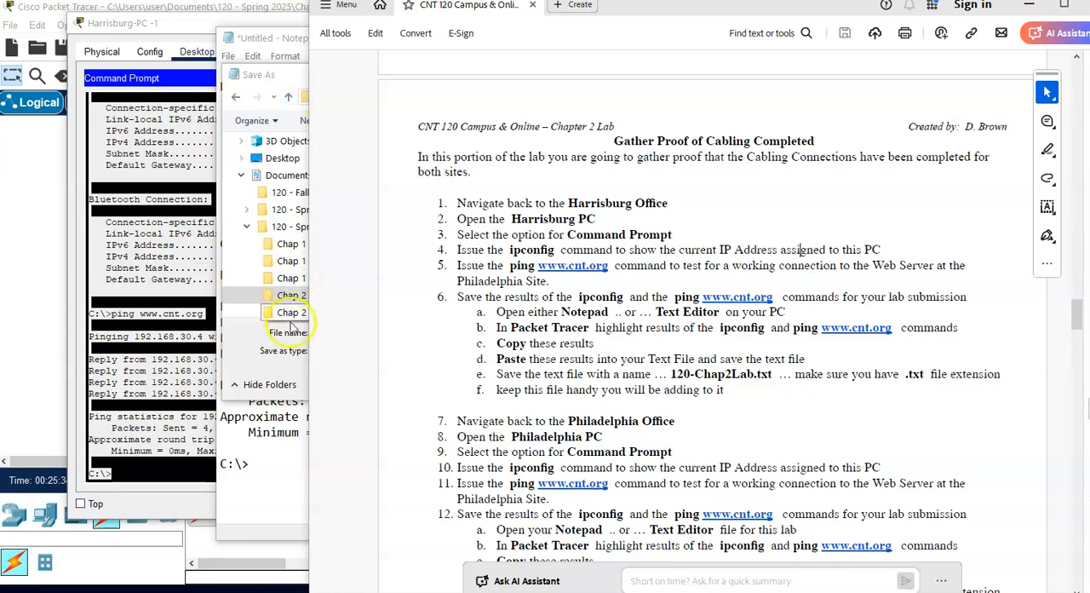
click(254, 368)
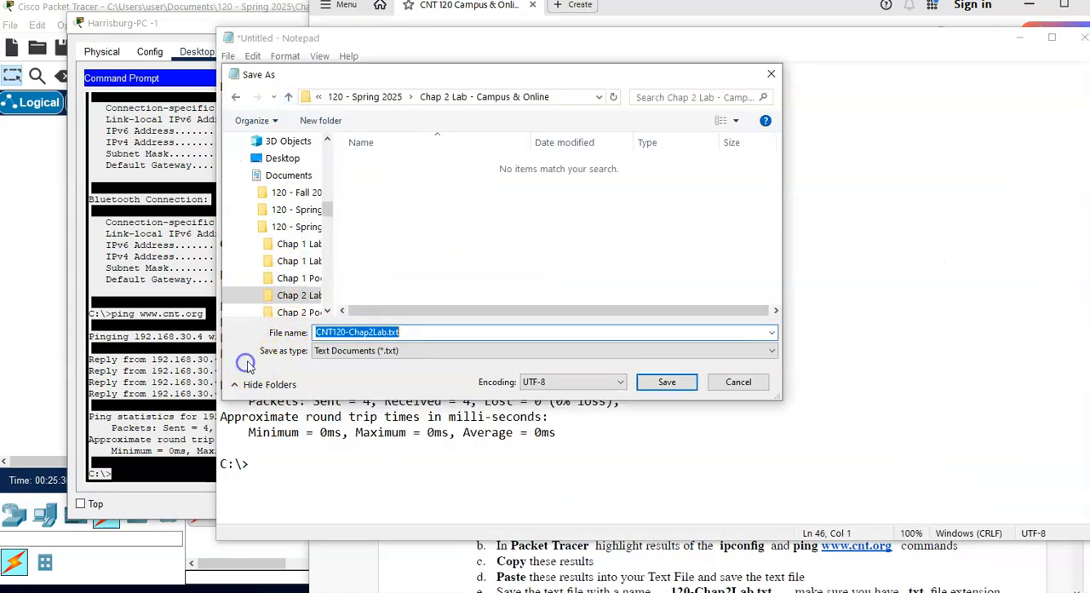
click(383, 331)
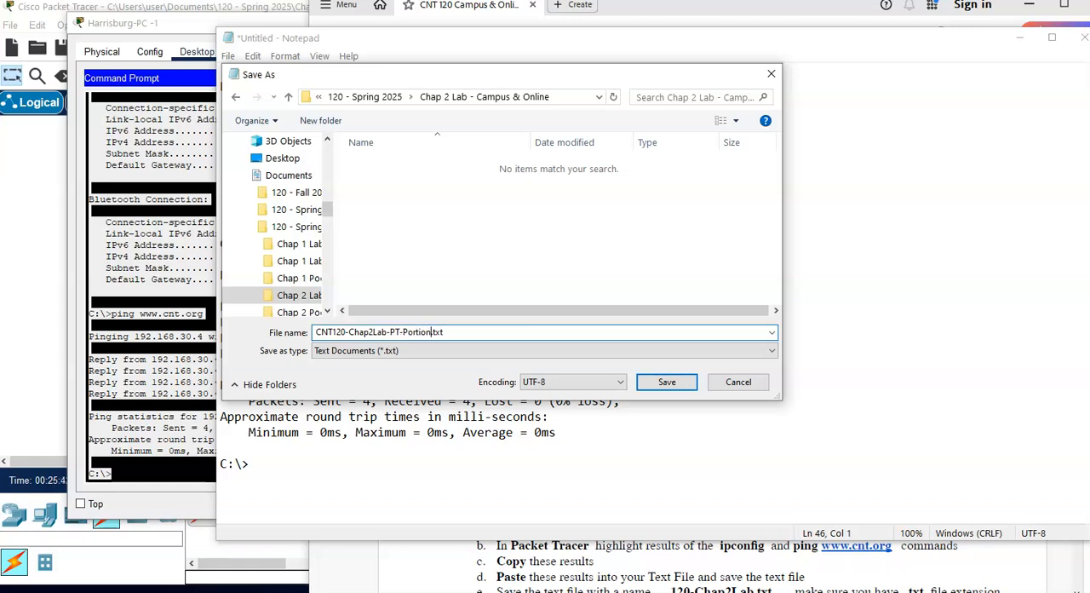
text(-PT-Portion)
click(665, 382)
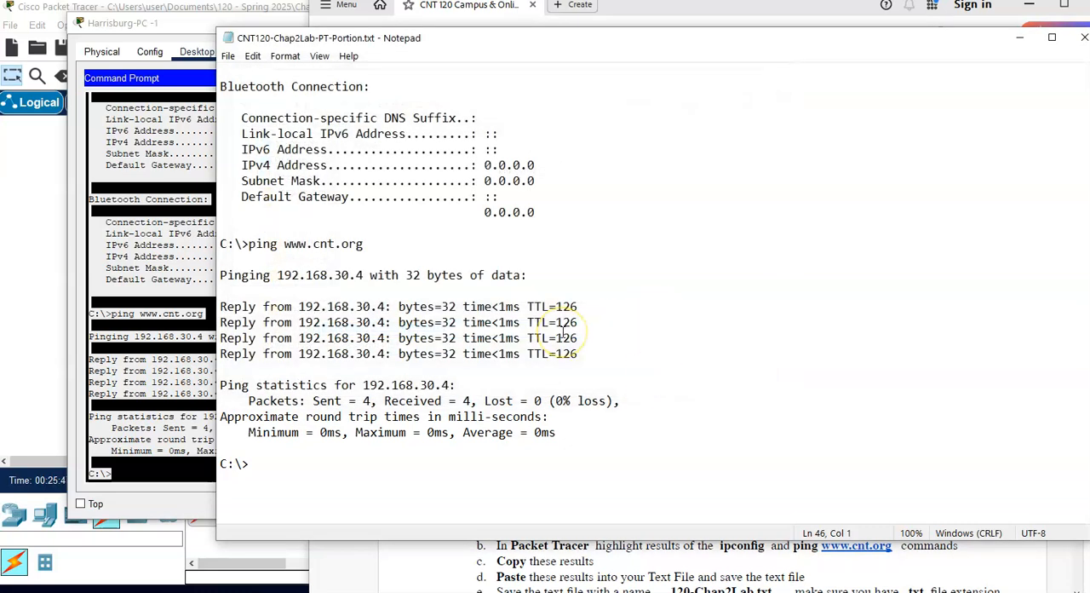
Step: Review the saved Harrisburg results in Notepad and read the Philadelphia proof instructions in the lab PDF
scroll(562, 333, up, 6)
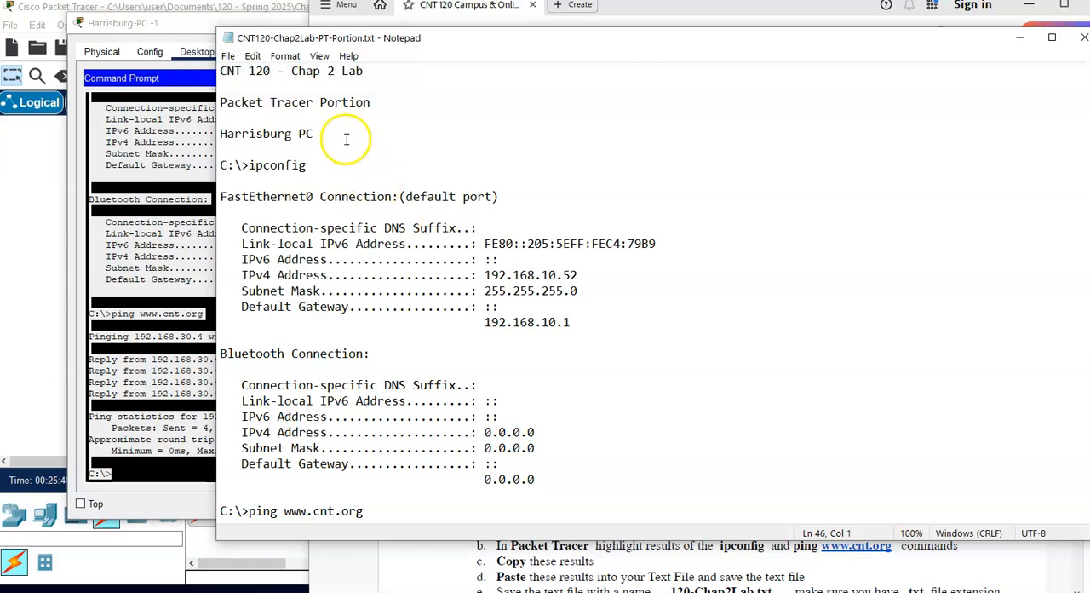
drag(603, 39, 526, 41)
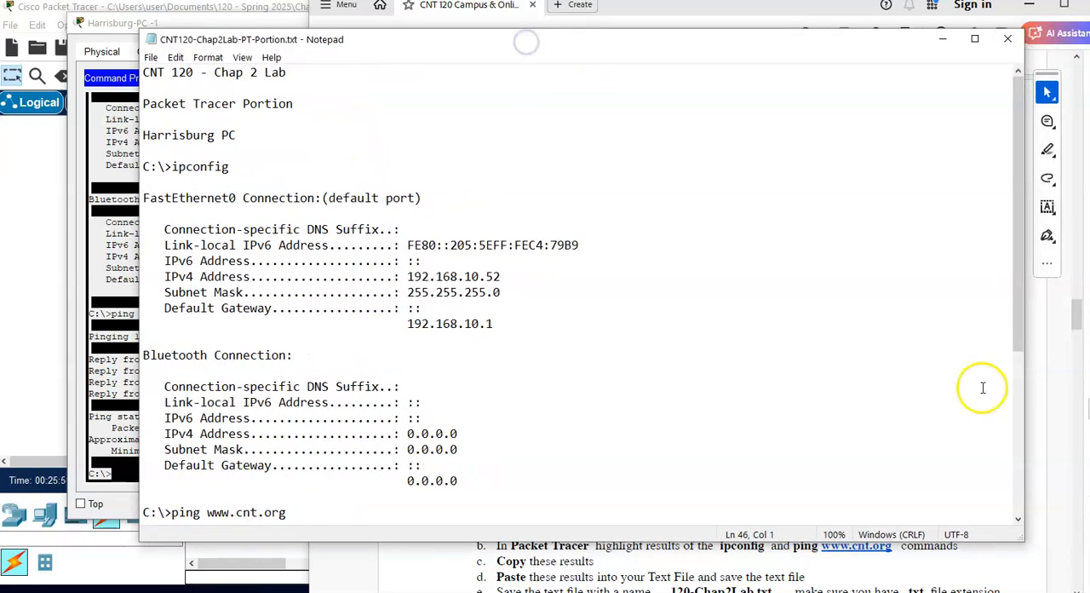
click(1061, 390)
scroll(745, 372, down, 3)
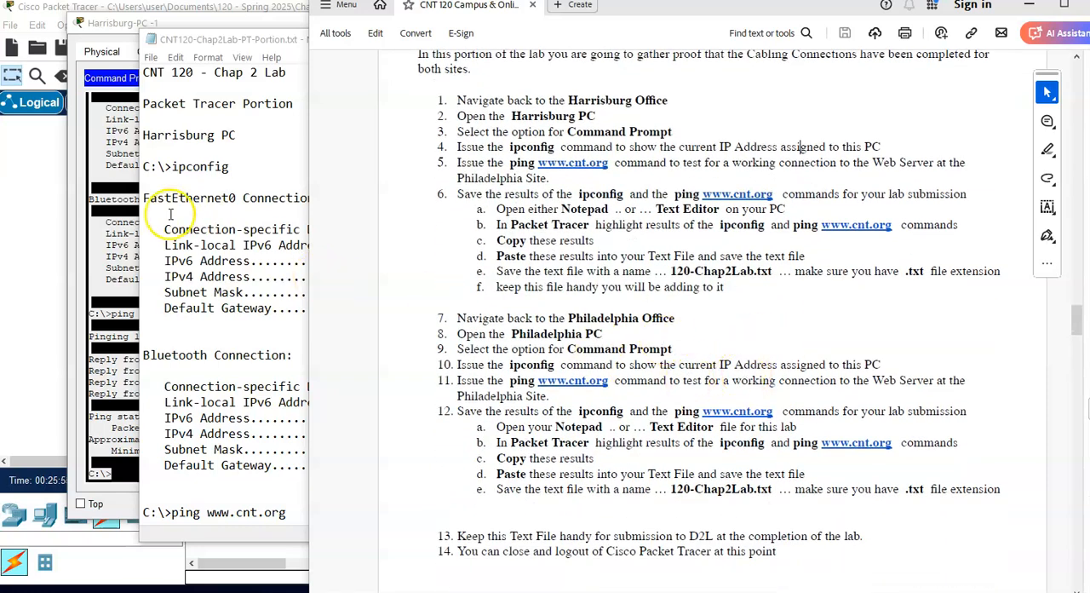
Step: Return to Packet Tracer and close the Command Prompt and the device window of Harrisburg-PC -1
click(95, 213)
click(541, 79)
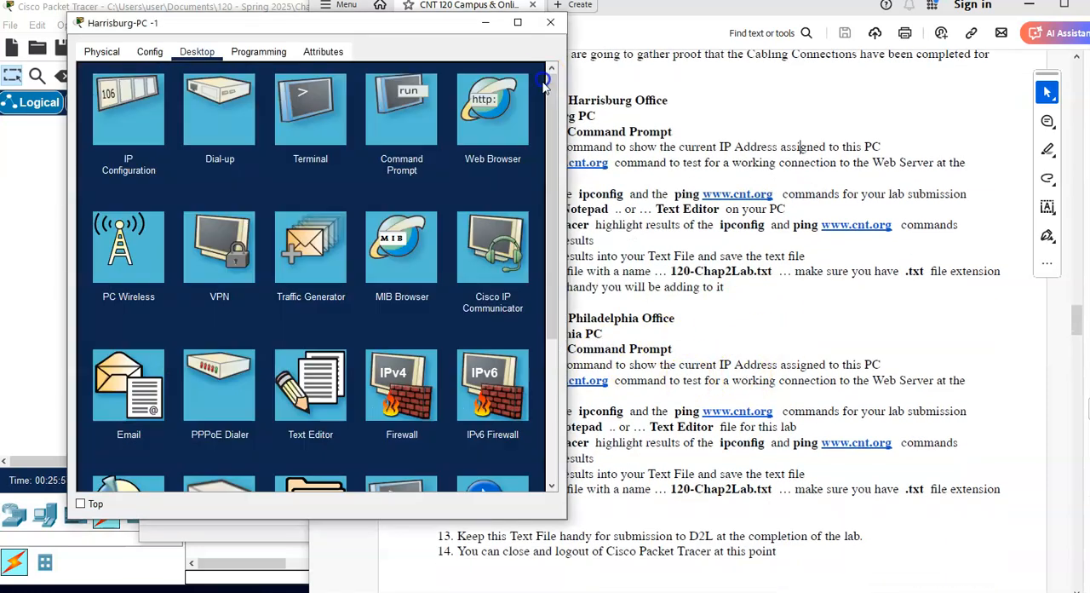
click(550, 22)
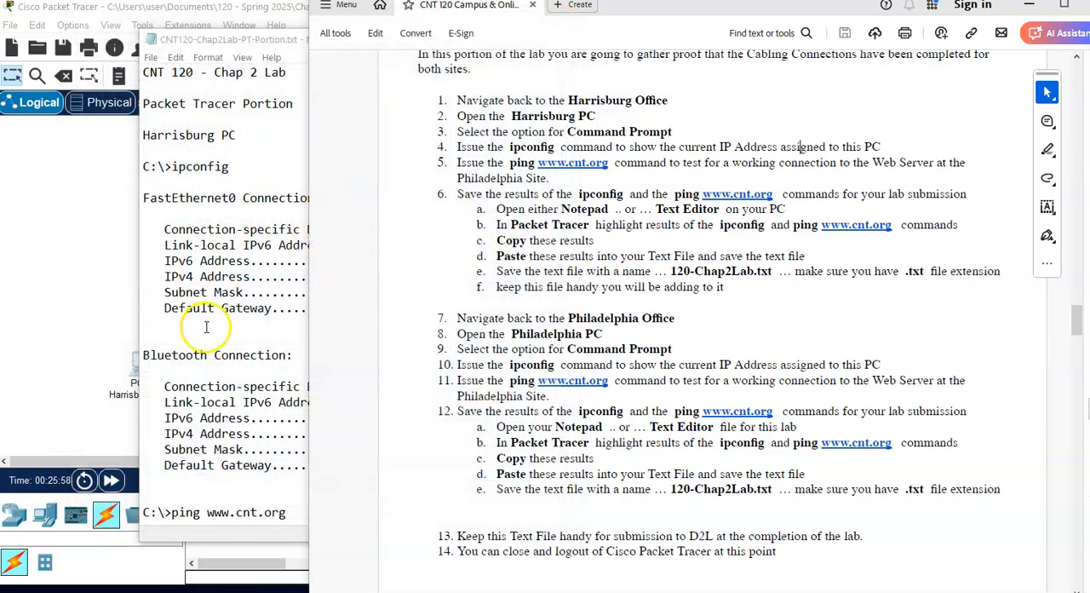
Step: Open Philadelphia-PC-1 from the logical topology, view its IP configuration and close that view
click(97, 330)
click(560, 371)
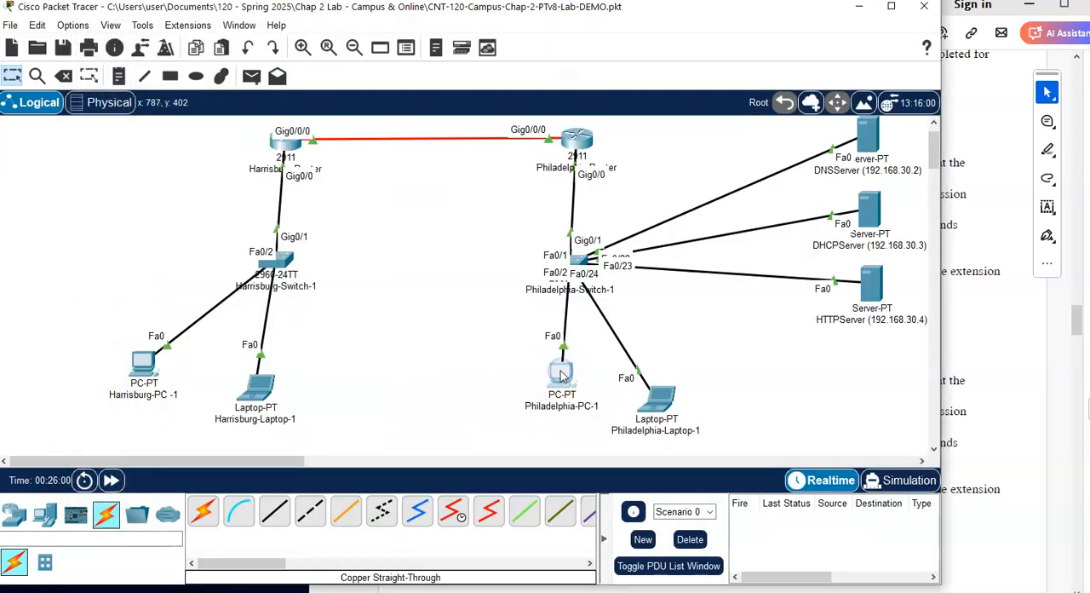
drag(549, 87, 348, 51)
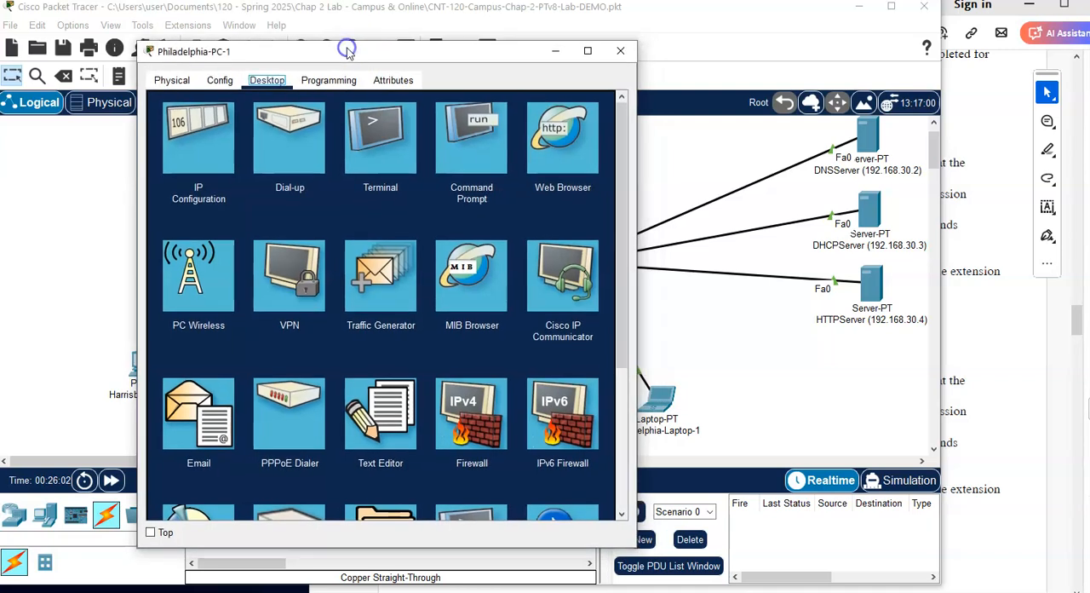
click(182, 144)
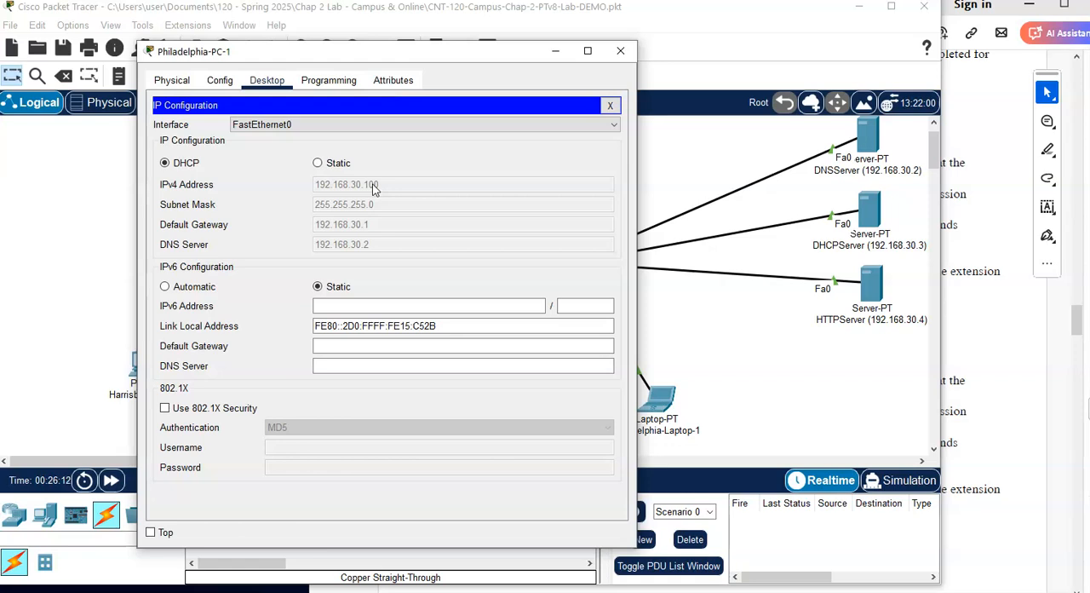
click(612, 105)
click(480, 130)
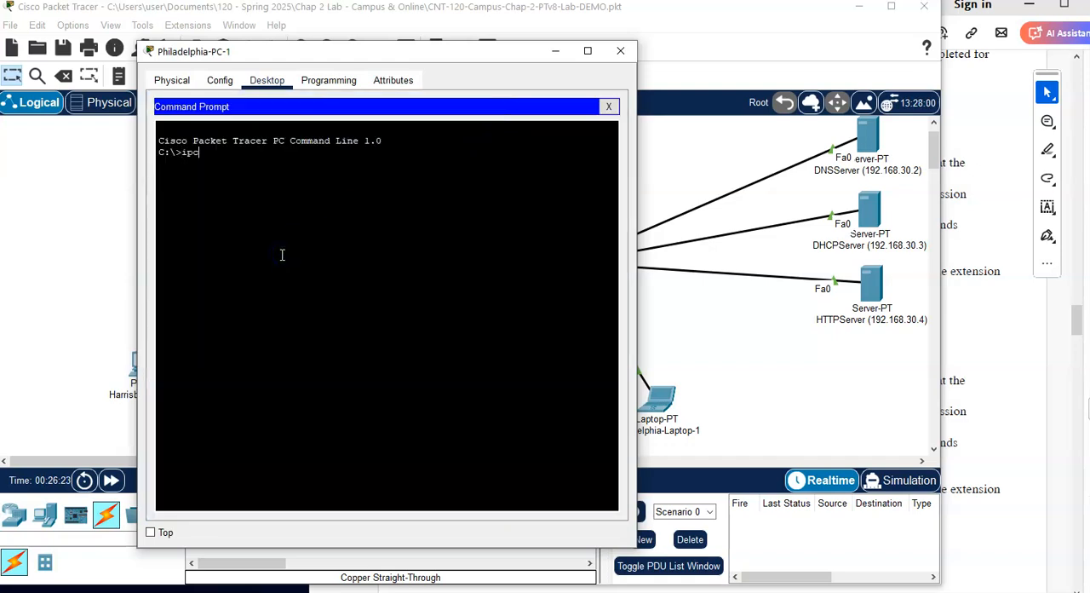
text(ipconfig)
key(Return)
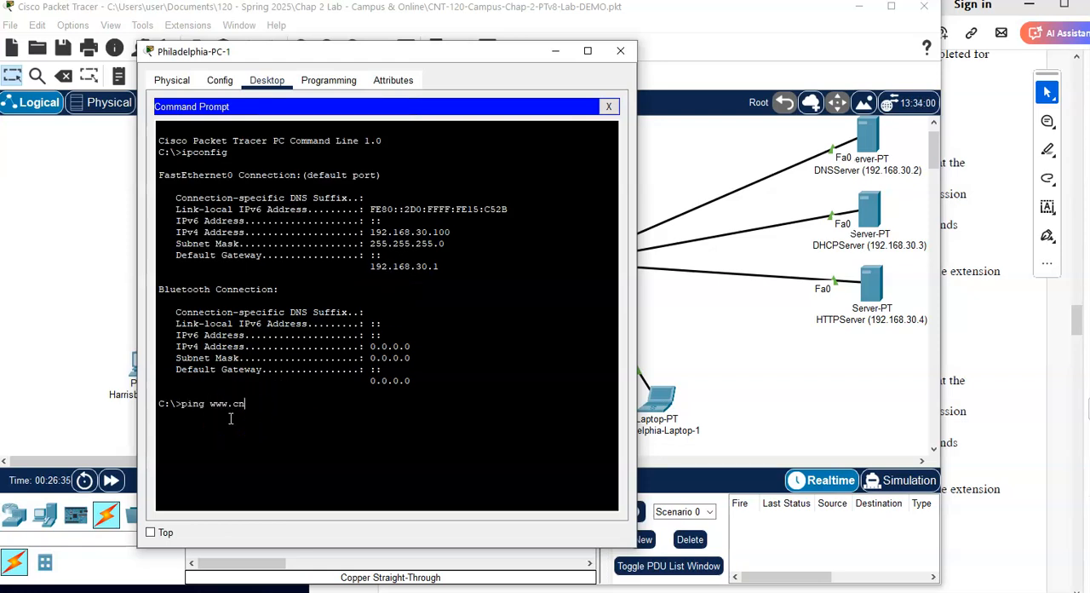
text(g)
key(Return)
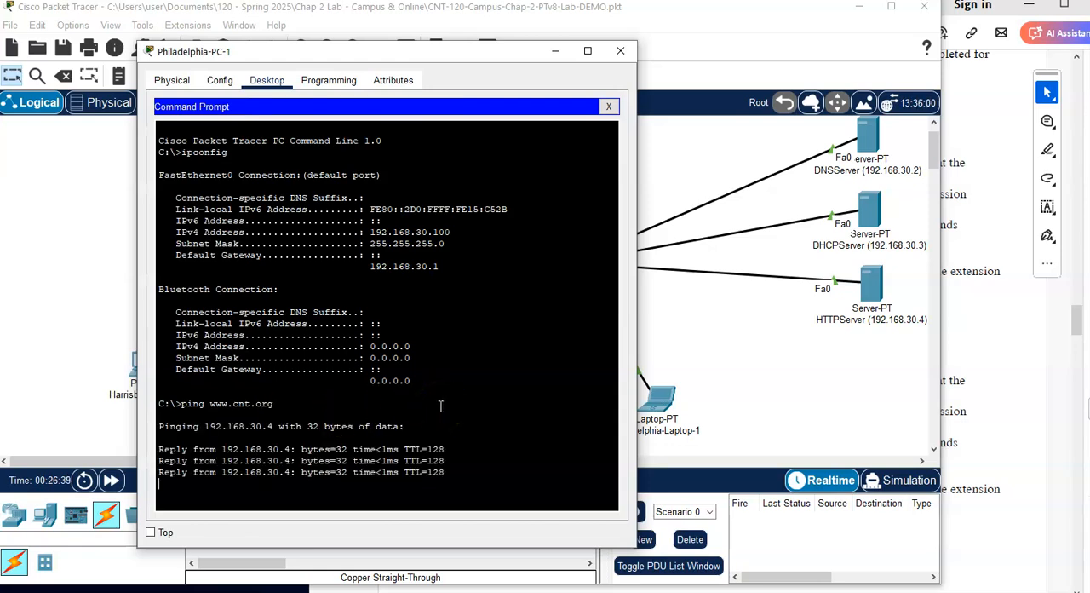
scroll(364, 281, up, 2)
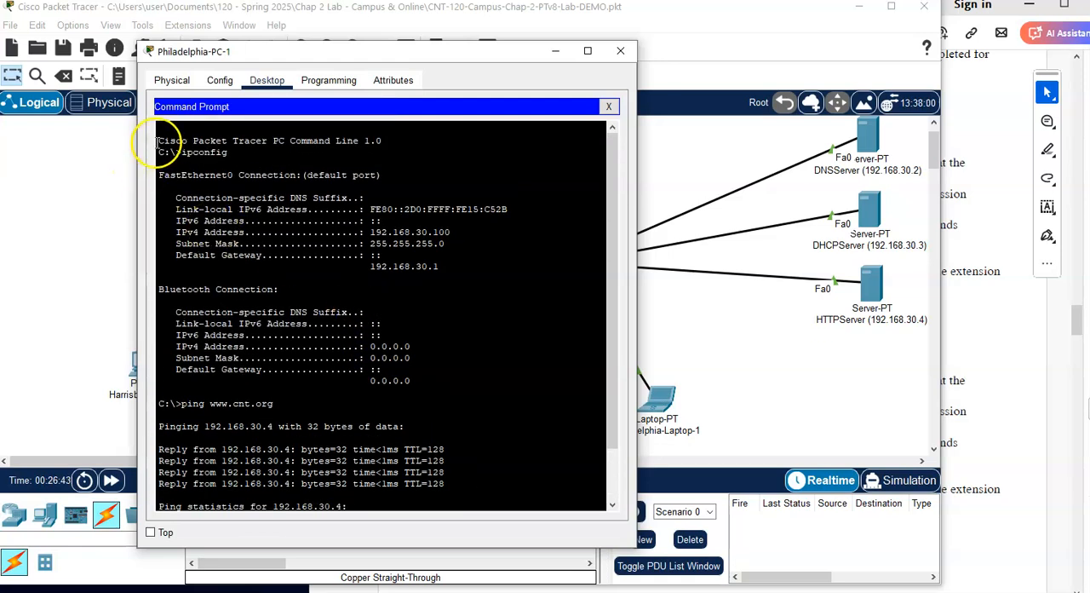
drag(158, 141, 183, 503)
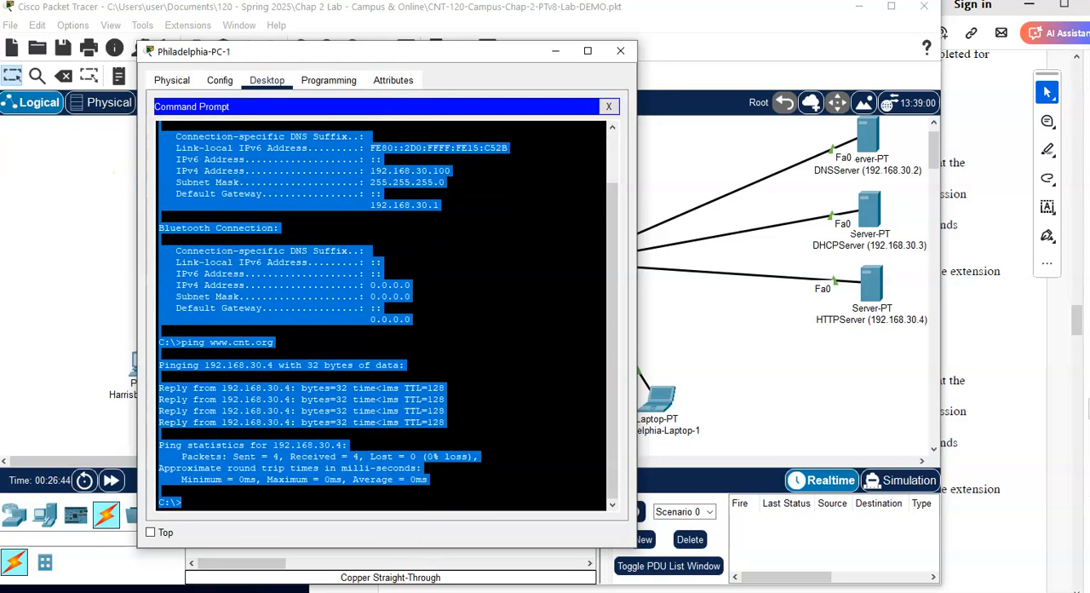
click(322, 314)
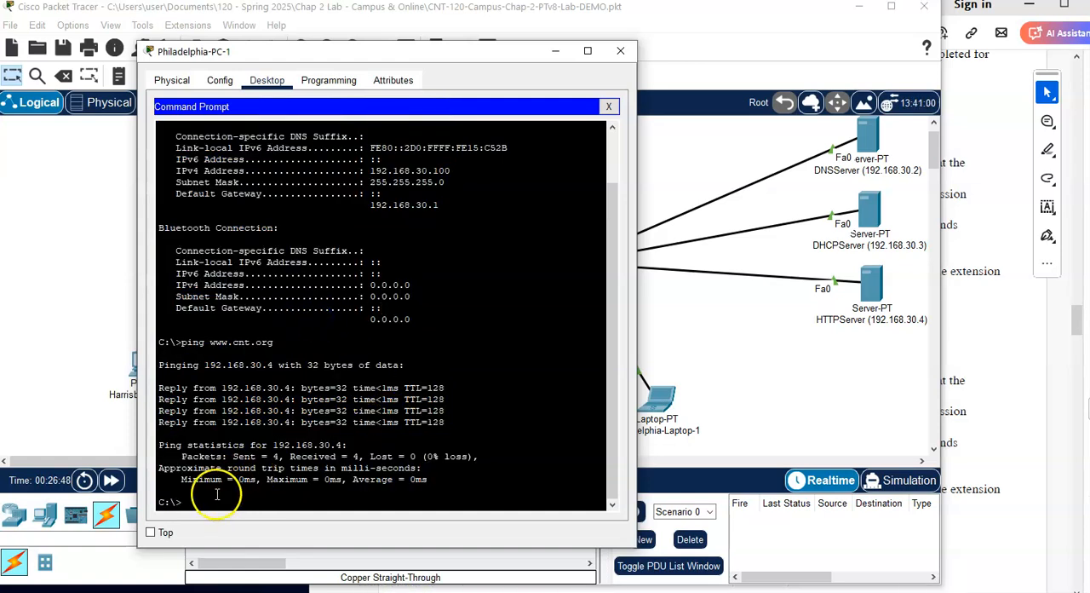
scroll(236, 392, up, 2)
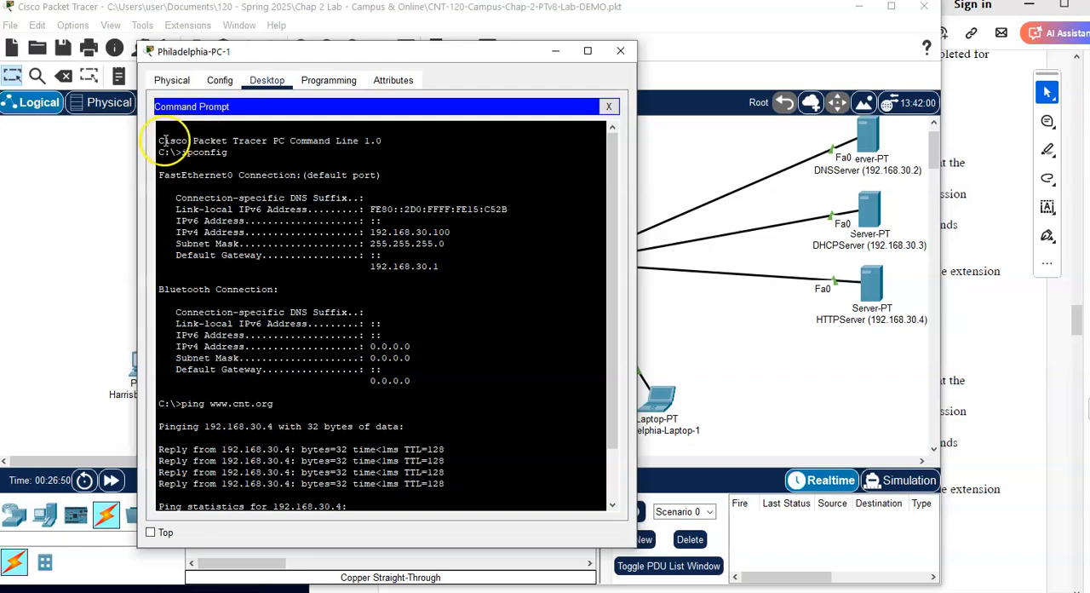
drag(159, 141, 454, 554)
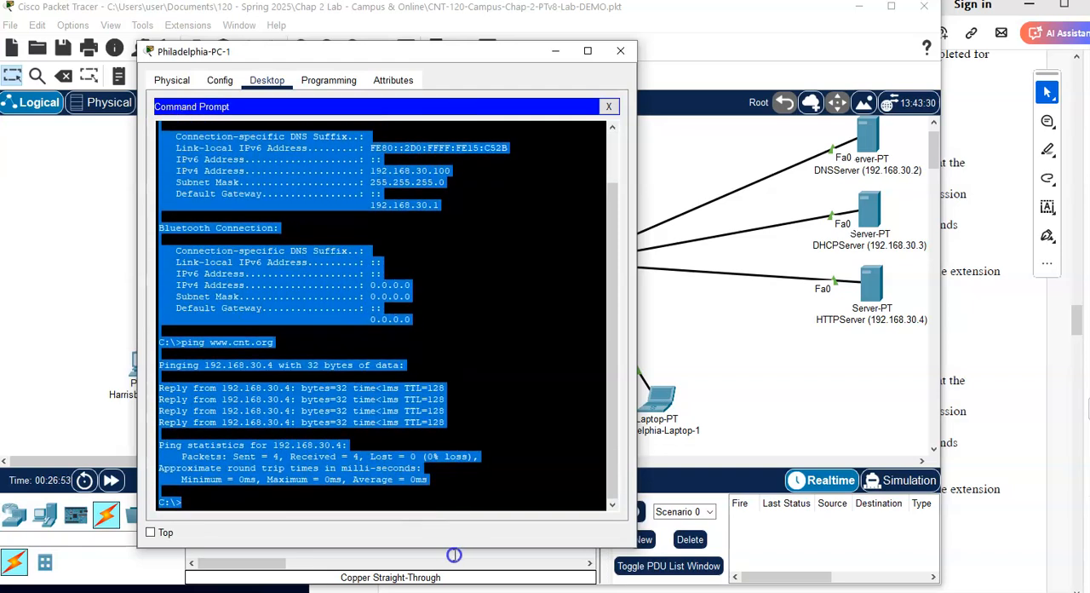
click(327, 309)
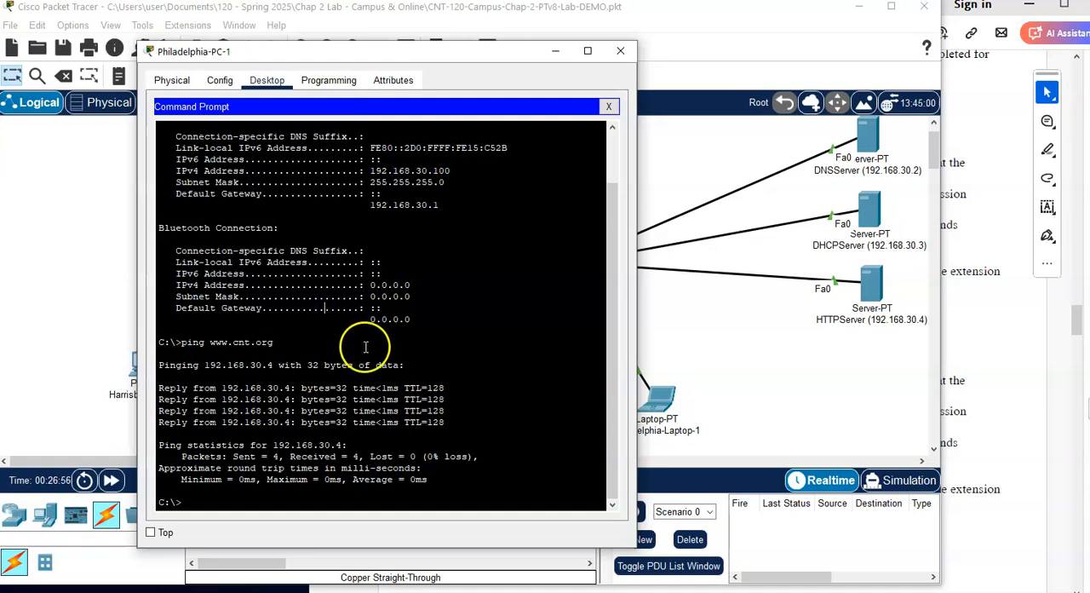
scroll(367, 347, up, 3)
drag(160, 141, 382, 558)
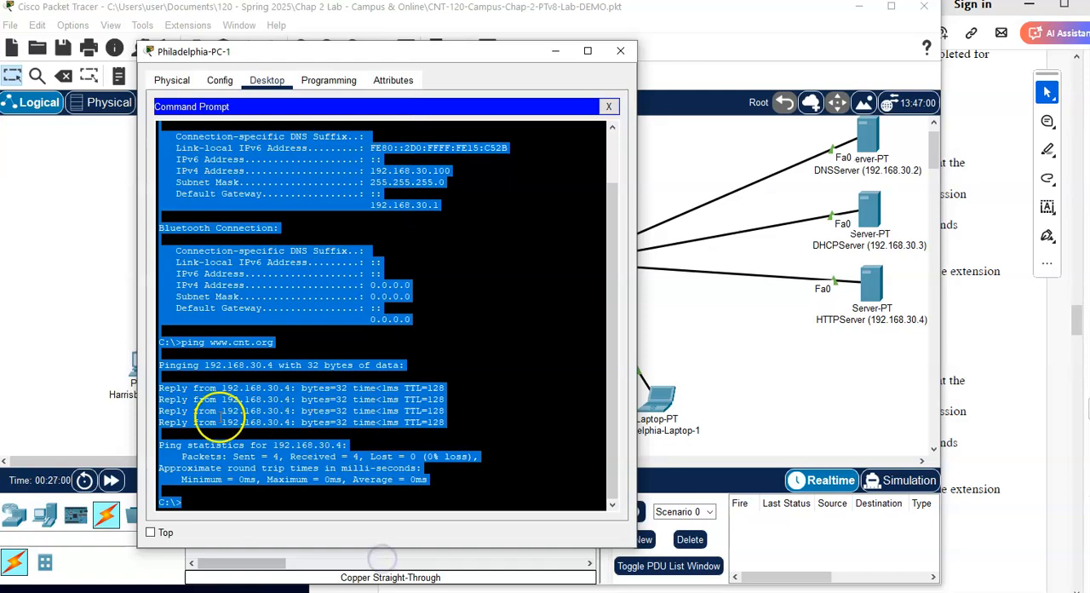
right_click(228, 288)
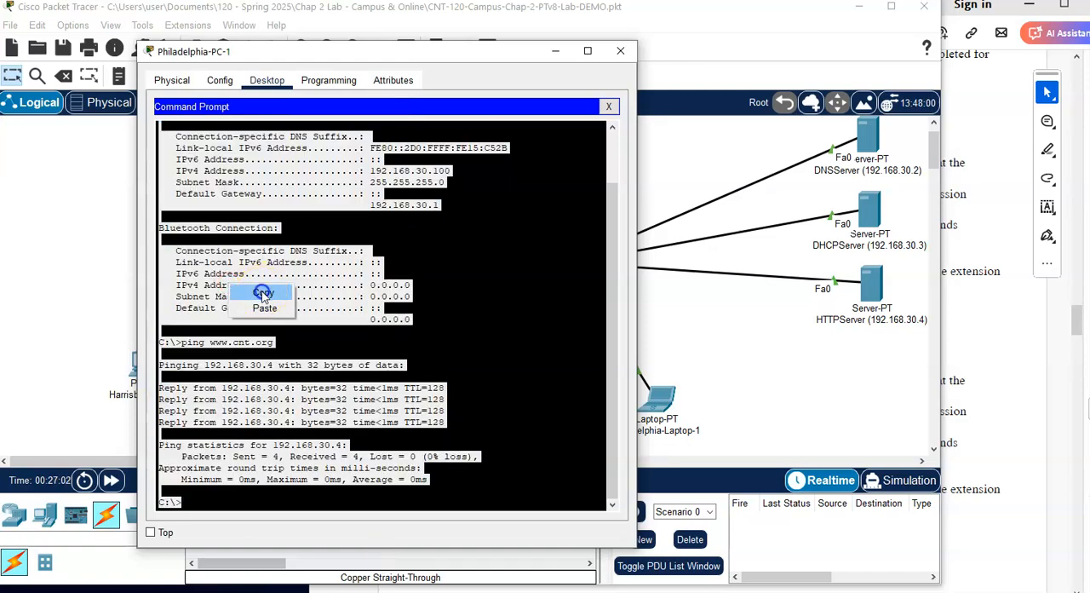
click(263, 294)
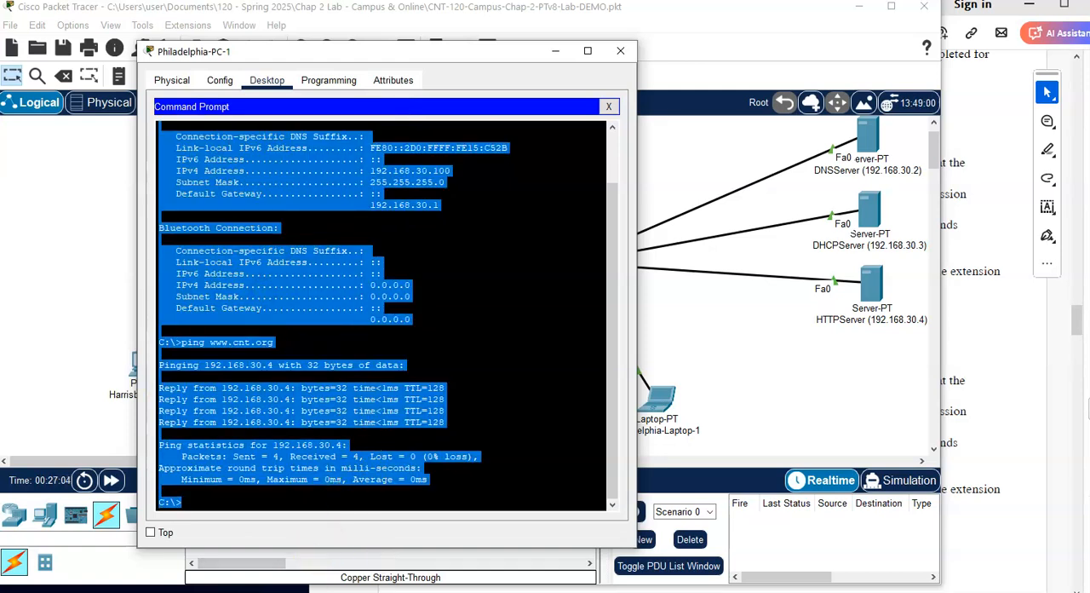
Step: Switch to Notepad and add the heading "Phildelphia PC Results" below the Harrisburg output
key(alt+Tab)
scroll(366, 443, down, 6)
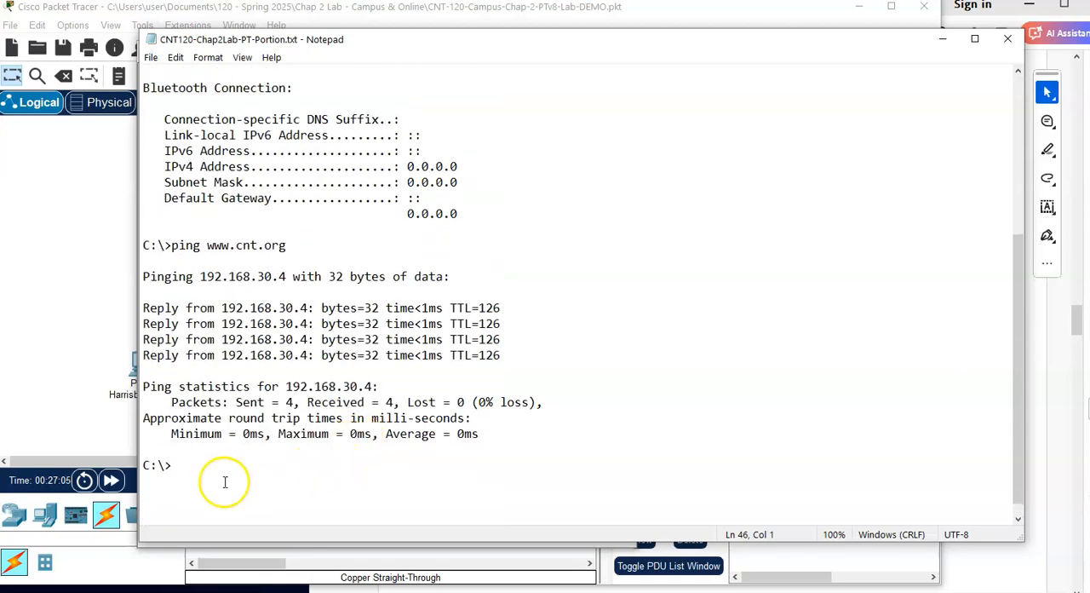
key(Return)
key(Return)
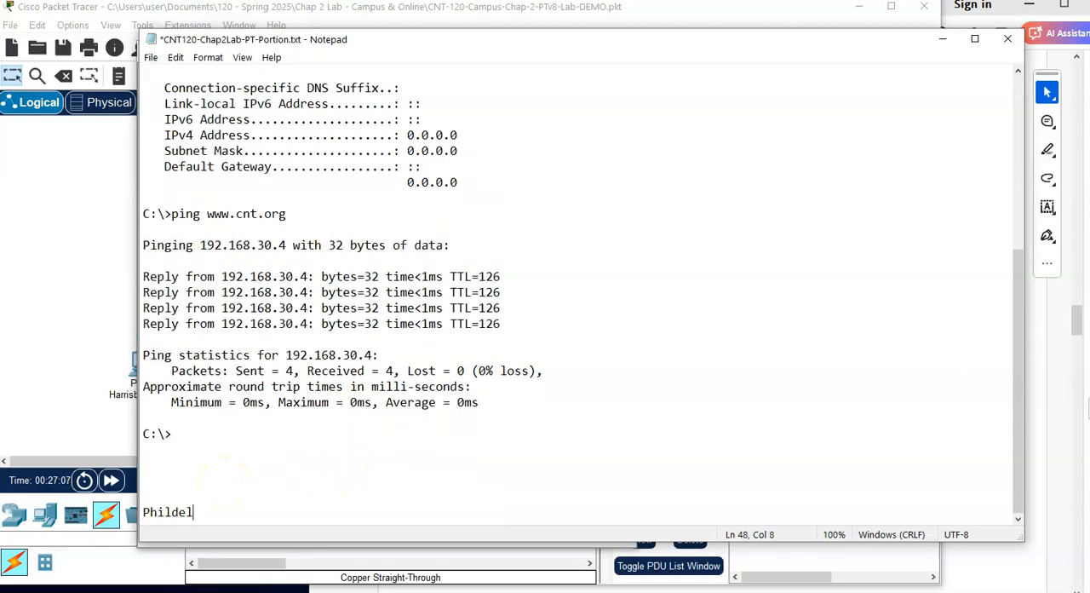
text(Phildelphia PC)
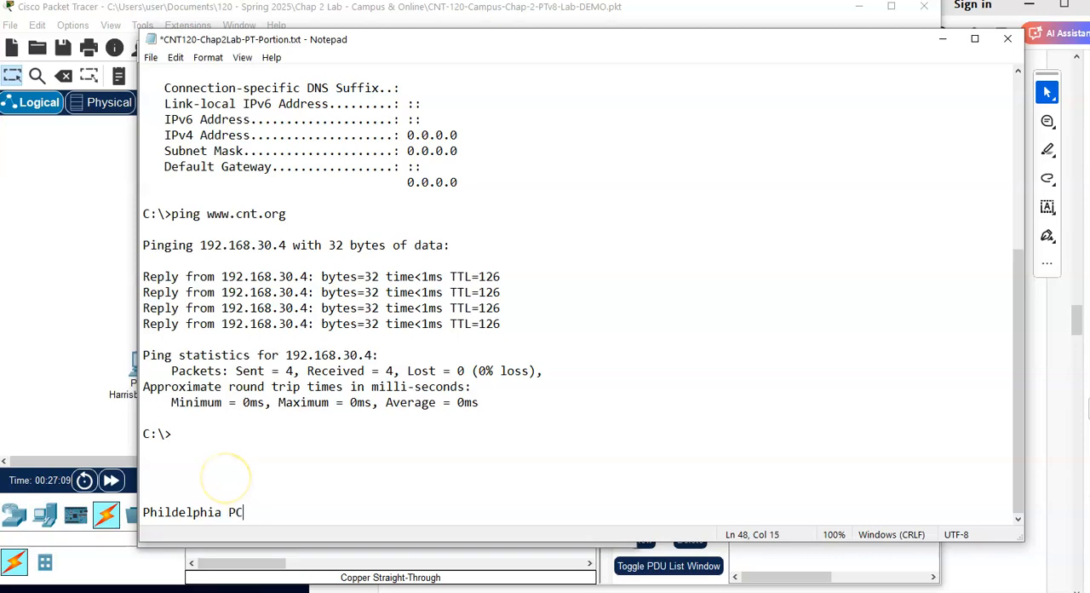
text( Resul)
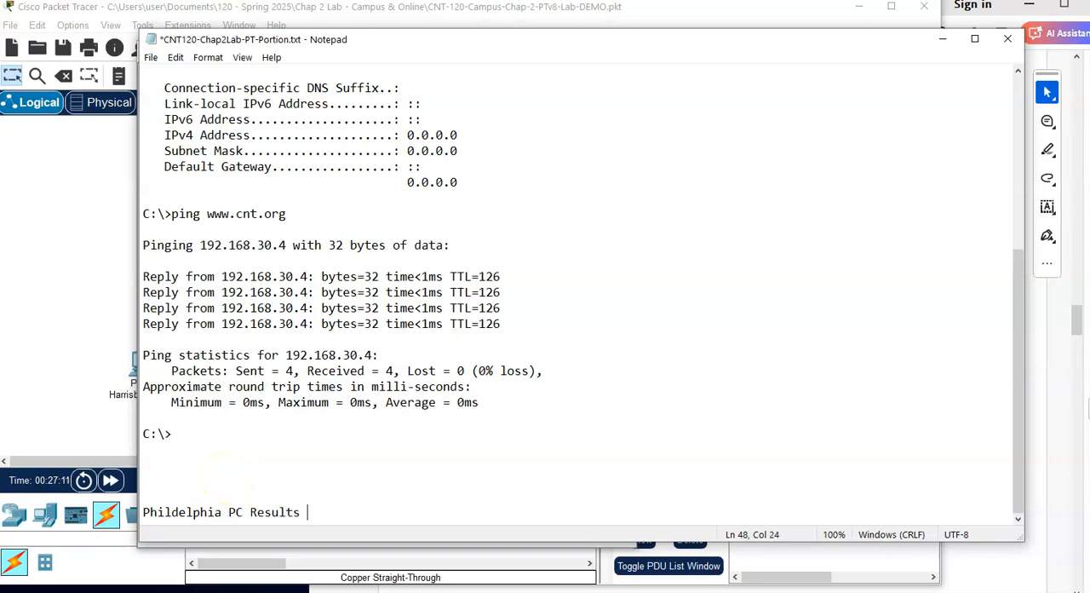
text(ts)
Step: Paste the copied Philadelphia command output below its heading, leaving a blank line between them
key(Return)
key(Return)
key(ctrl+v)
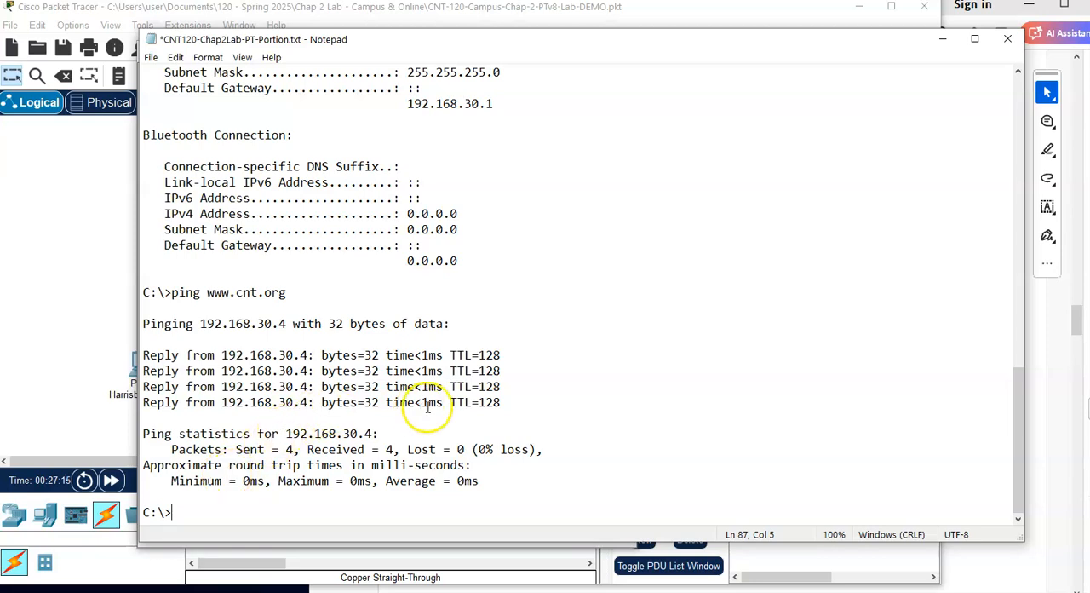
Step: Compare the Philadelphia and Harrisburg IPv4 addresses in the text file and save the file
scroll(409, 409, up, 7)
scroll(428, 408, down, 1)
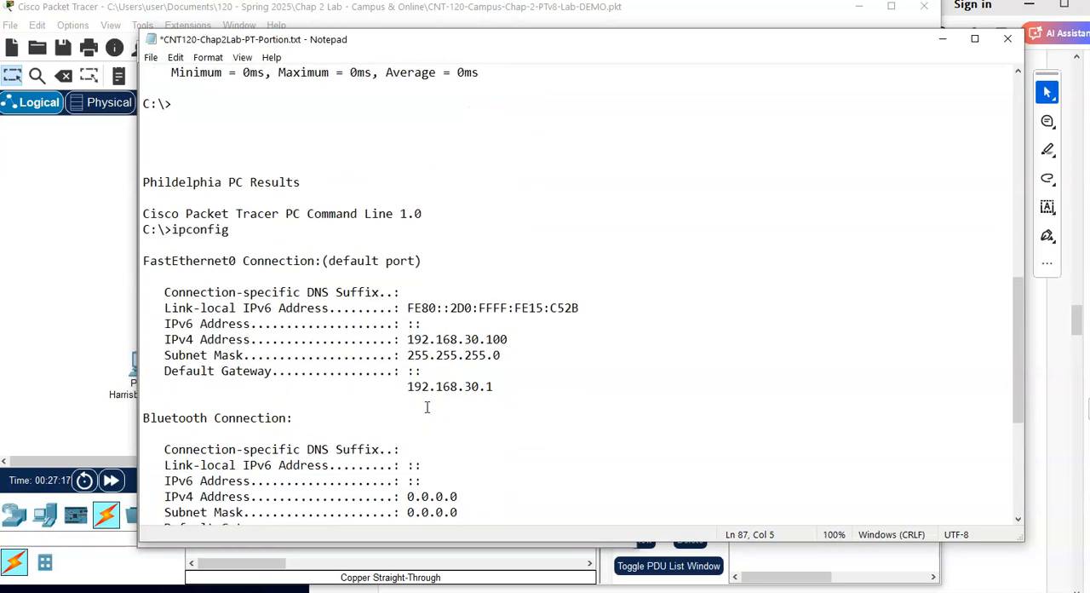
drag(452, 339, 534, 340)
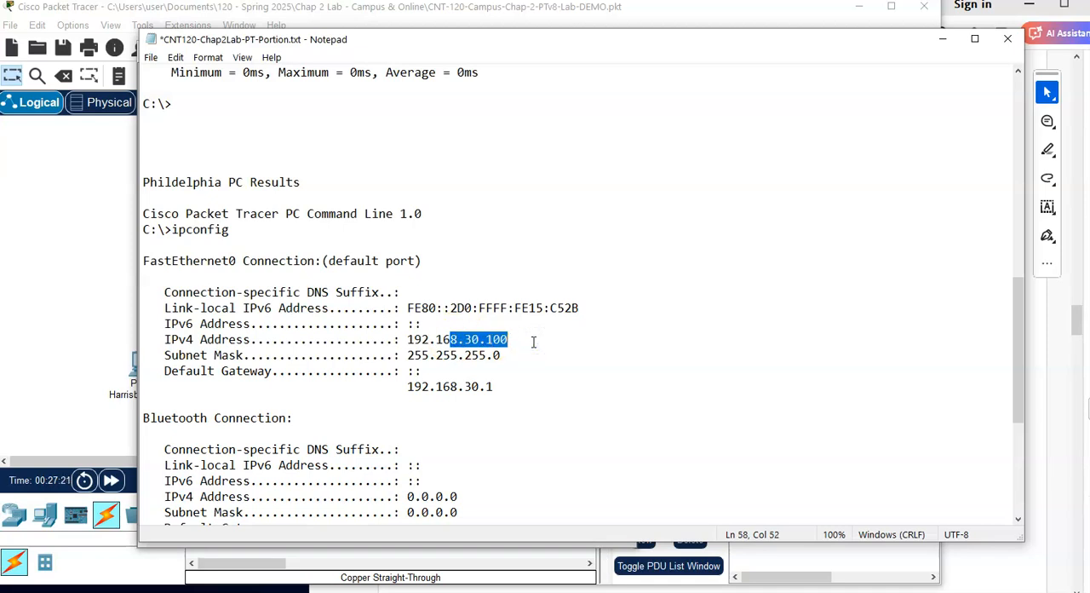
scroll(535, 342, up, 14)
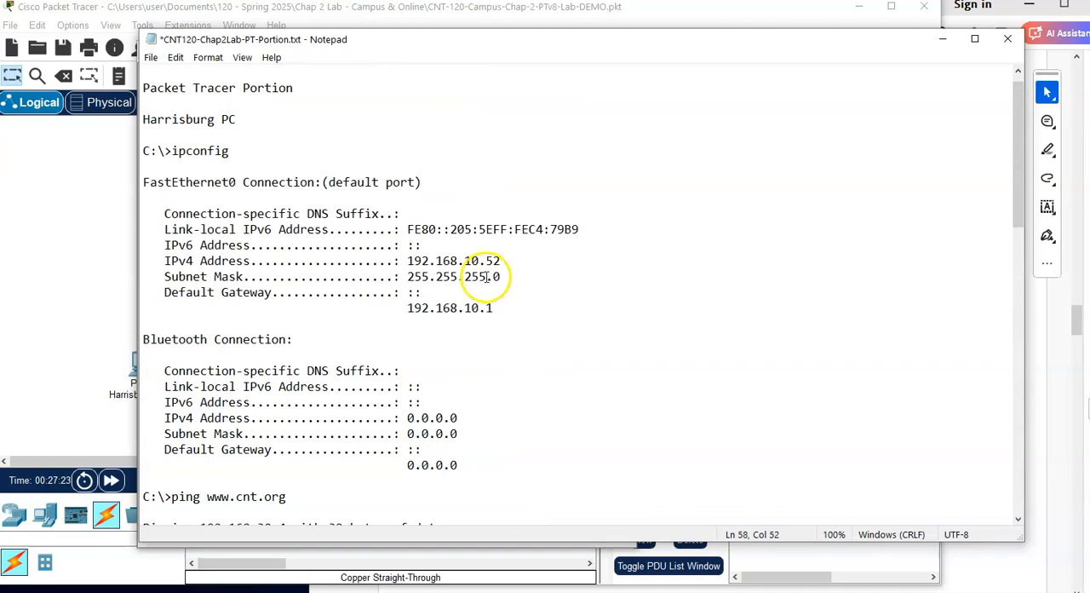
scroll(495, 278, down, 7)
scroll(485, 278, down, 11)
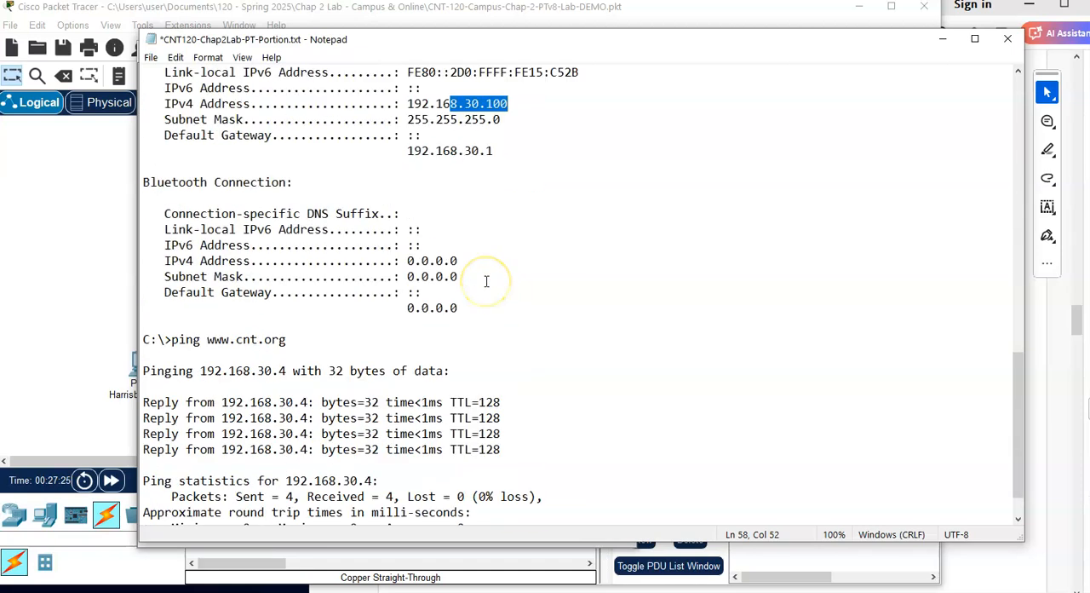
scroll(486, 281, down, 1)
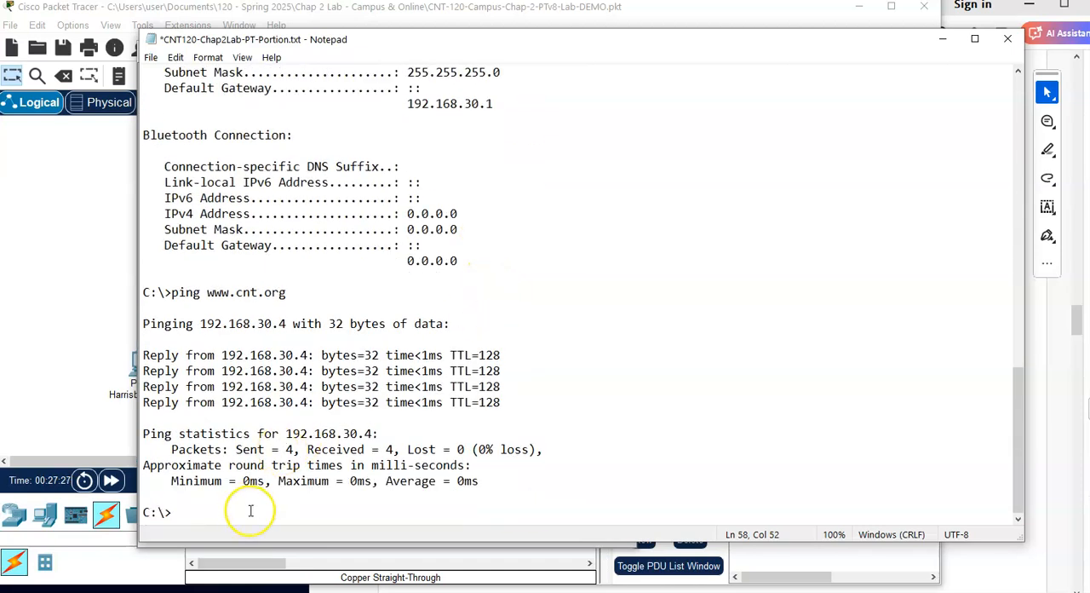
key(ctrl+s)
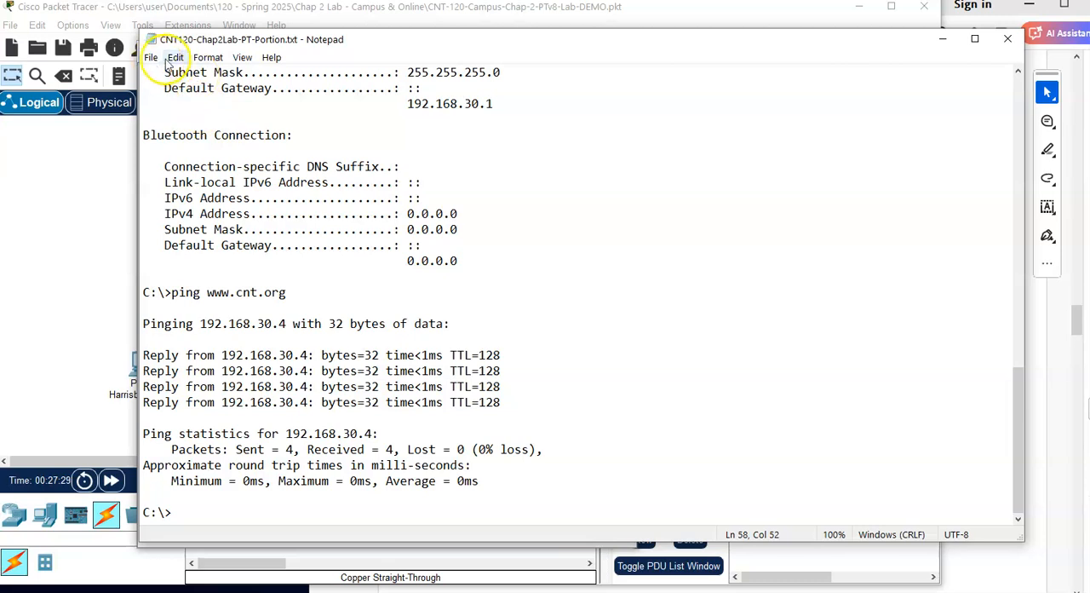
Step: Move the Notepad window slightly, switch to Packet Tracer and save the lab topology file
drag(512, 36, 526, 43)
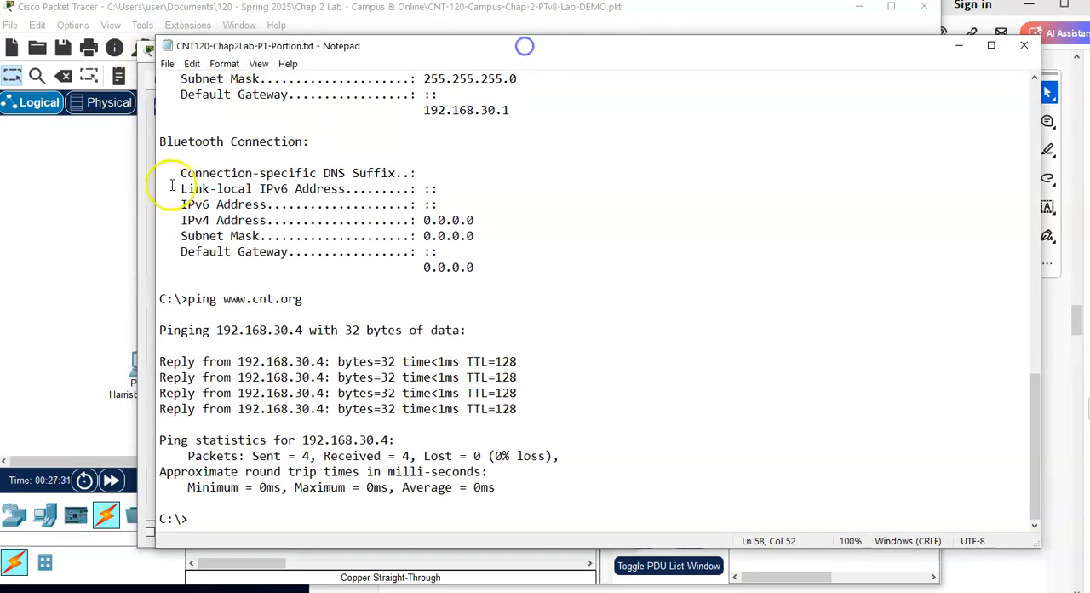
click(68, 213)
click(63, 48)
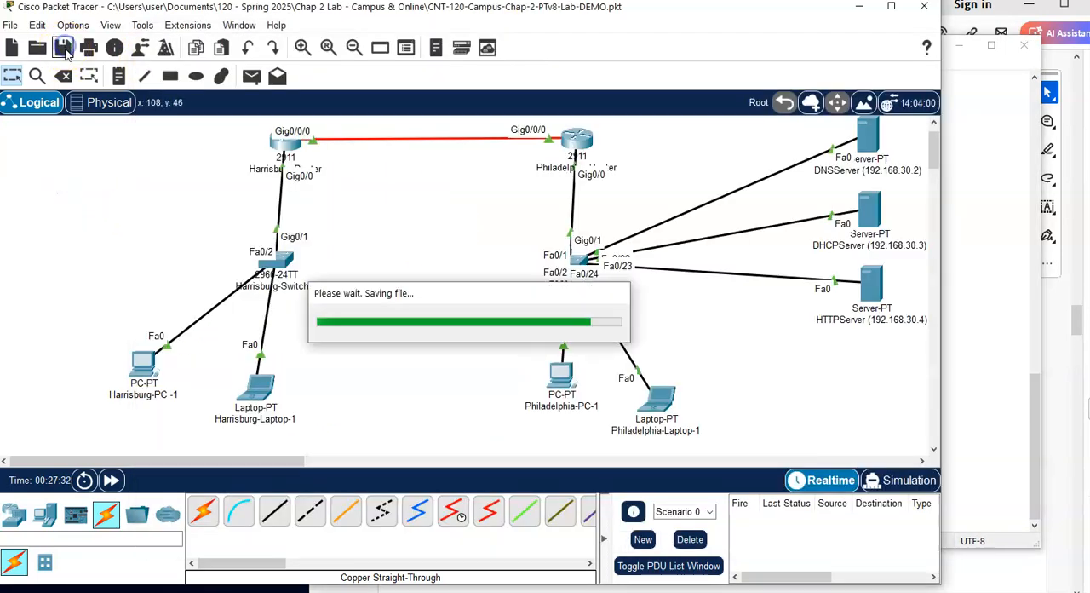
Step: Switch to the lab PDF and read the remaining Philadelphia instructions through step 14
click(974, 243)
click(1060, 374)
scroll(778, 364, down, 1)
scroll(777, 365, down, 3)
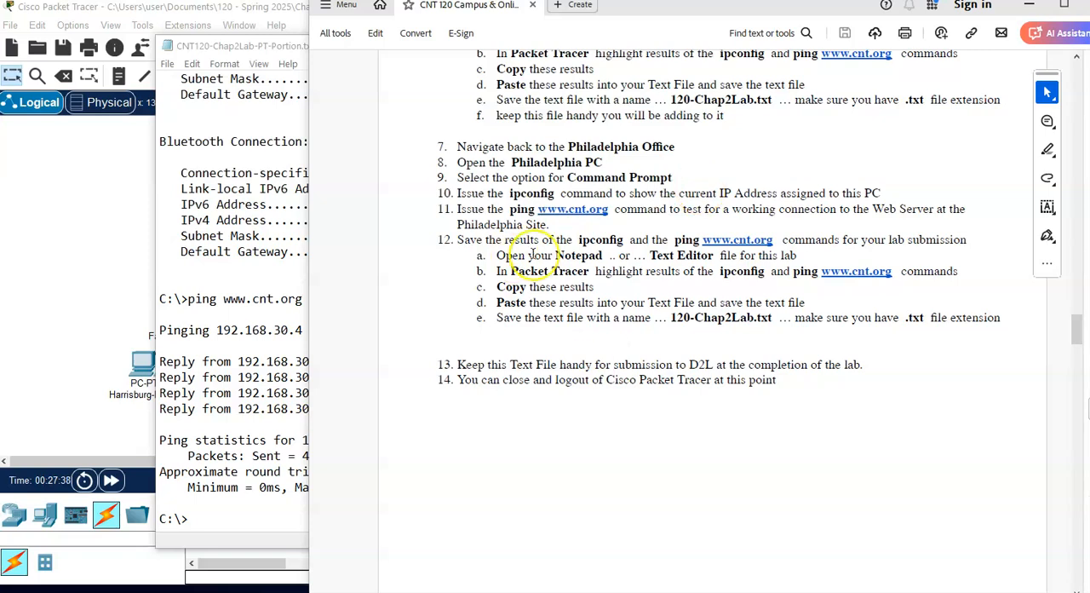
Step: Return to Notepad, move its window aside and review the saved results of both PCs from start to end
click(287, 75)
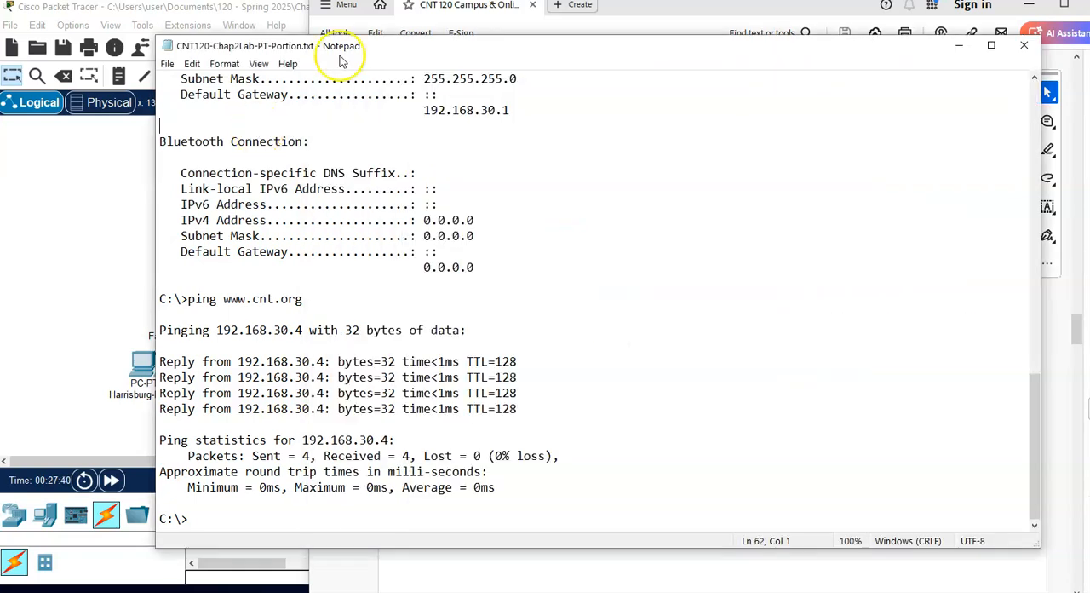
drag(390, 48, 321, 44)
scroll(385, 363, up, 19)
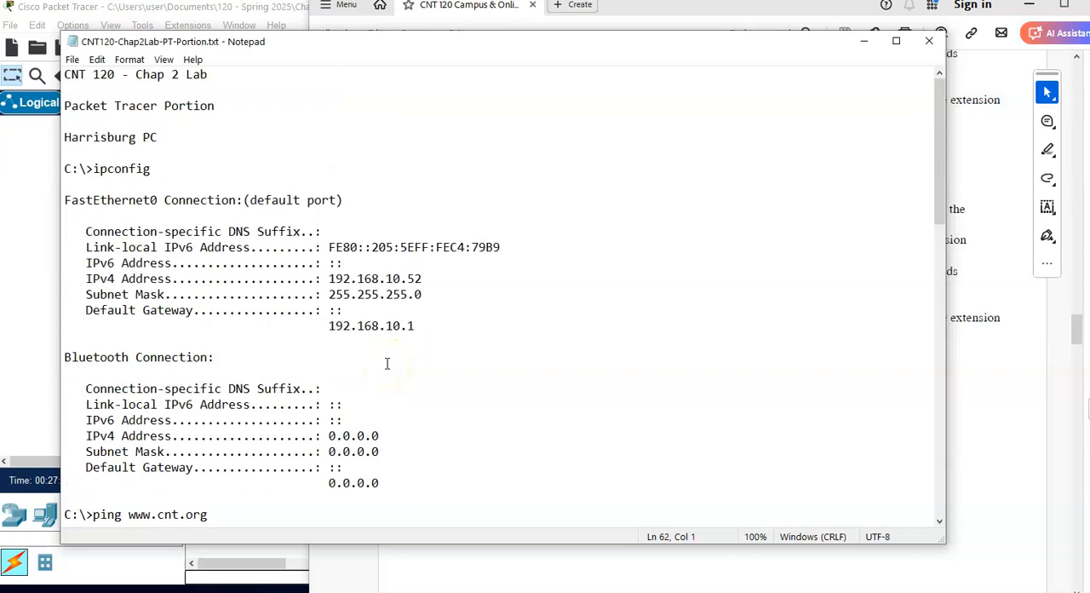
scroll(387, 363, down, 18)
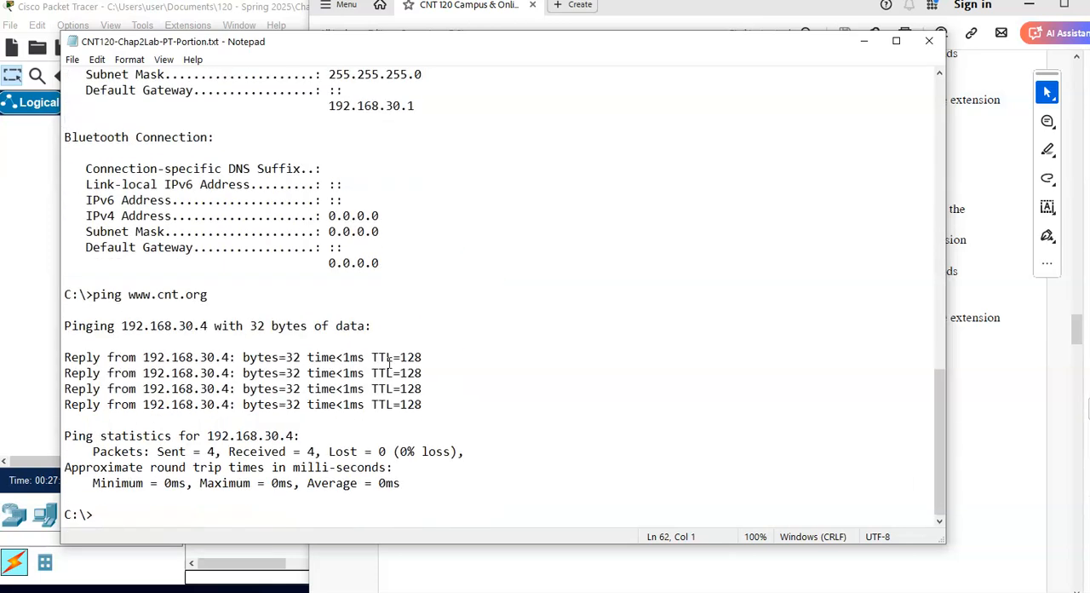